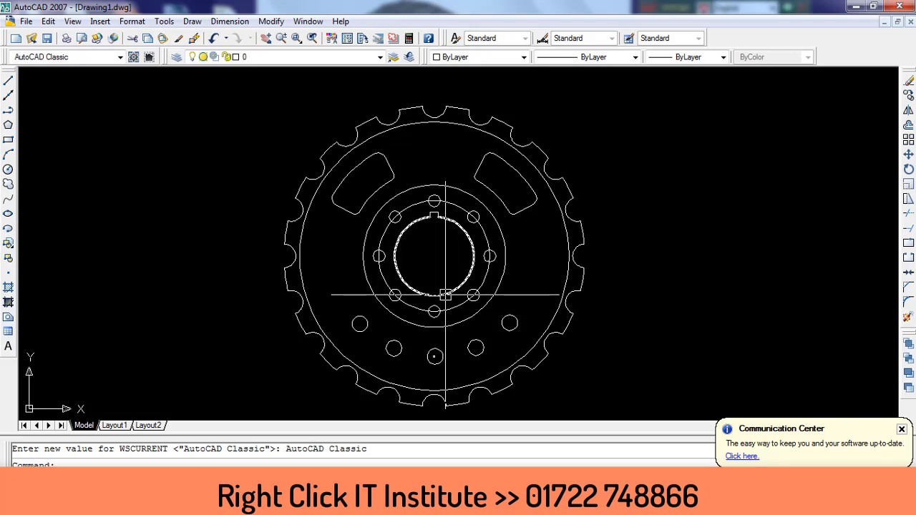
Examine the finished gear drawing, including its notched rim, curved slots, bolt holes and keyed centre bore
scroll(448, 283, down, 3)
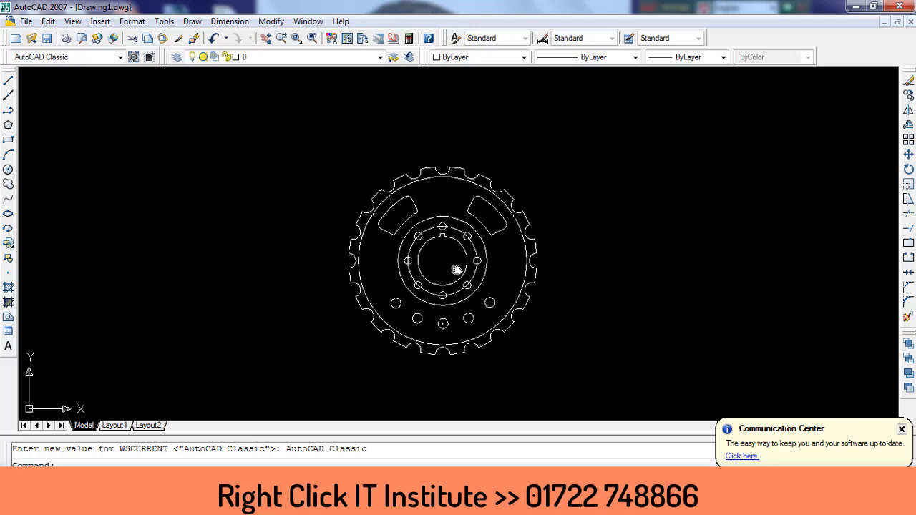
scroll(445, 280, up, 4)
middle_drag(445, 280, 447, 265)
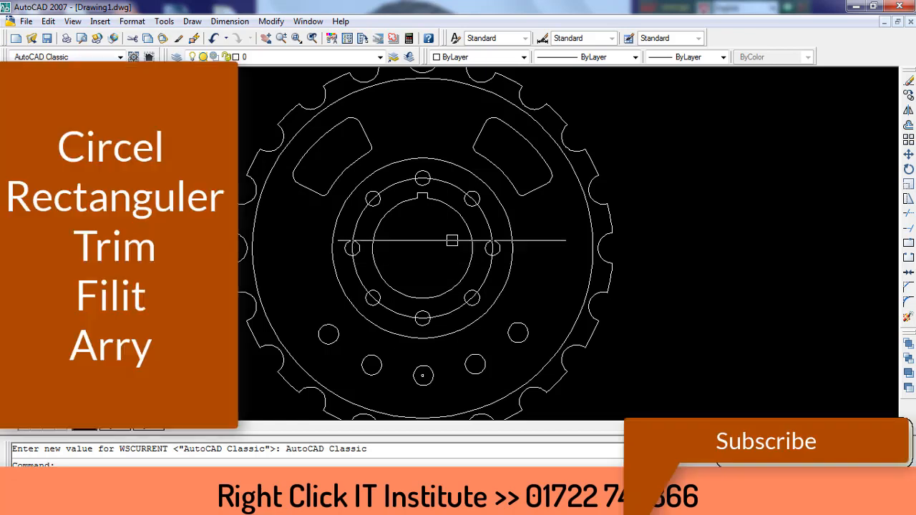
scroll(447, 264, down, 4)
scroll(425, 285, up, 3)
middle_drag(424, 284, 431, 270)
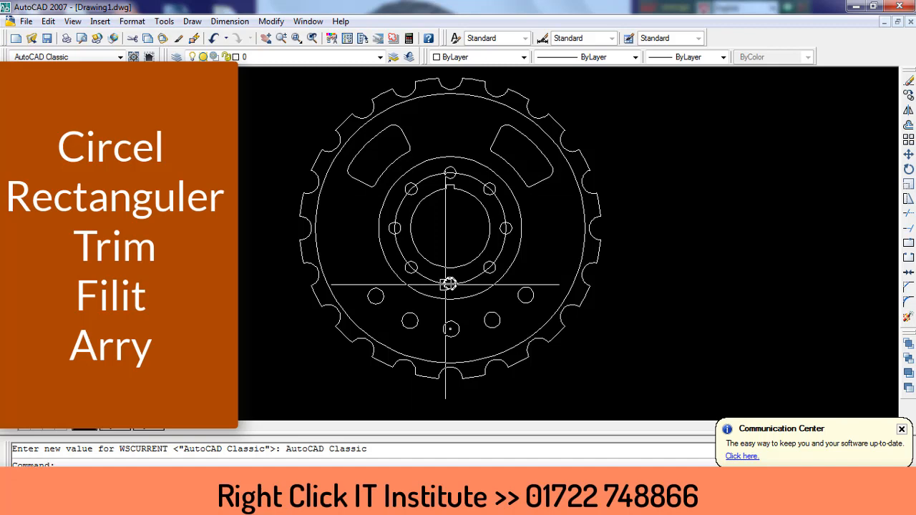
scroll(450, 283, up, 1)
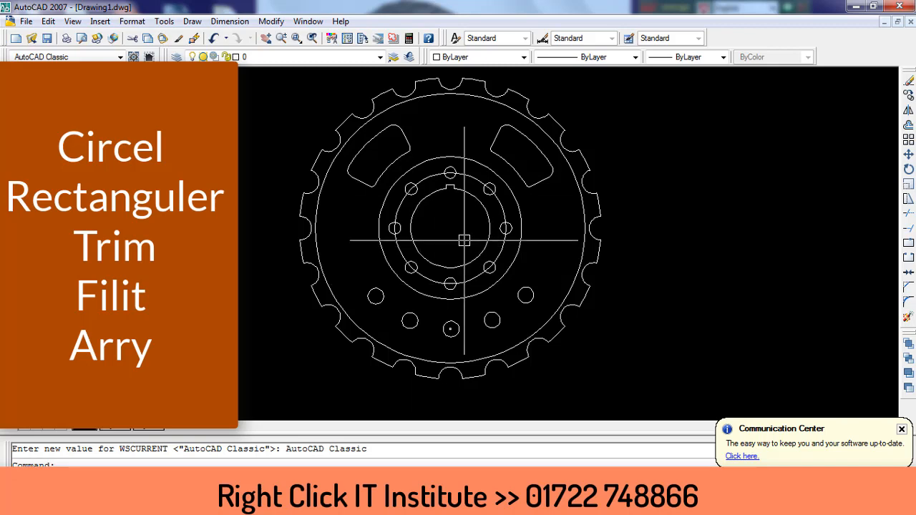
scroll(468, 229, down, 3)
scroll(396, 274, up, 4)
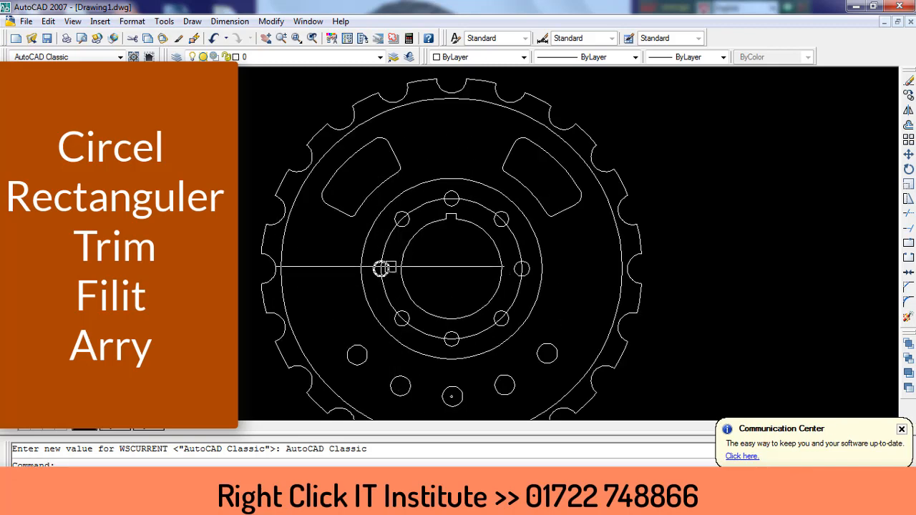
scroll(399, 258, down, 2)
middle_drag(436, 266, 339, 262)
scroll(355, 252, up, 2)
scroll(311, 263, up, 2)
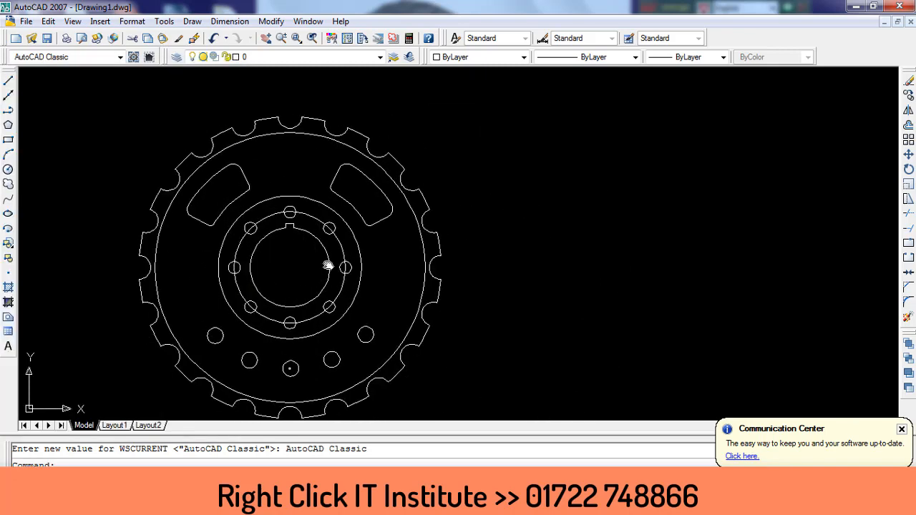
middle_drag(410, 268, 405, 263)
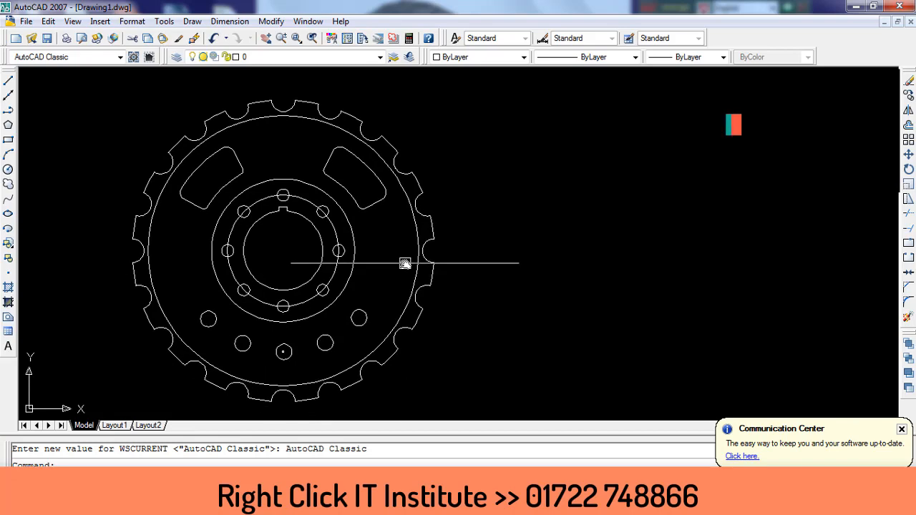
Draw a circle of radius 5 in the empty space to the right of the finished gear
key(Escape)
text(c)
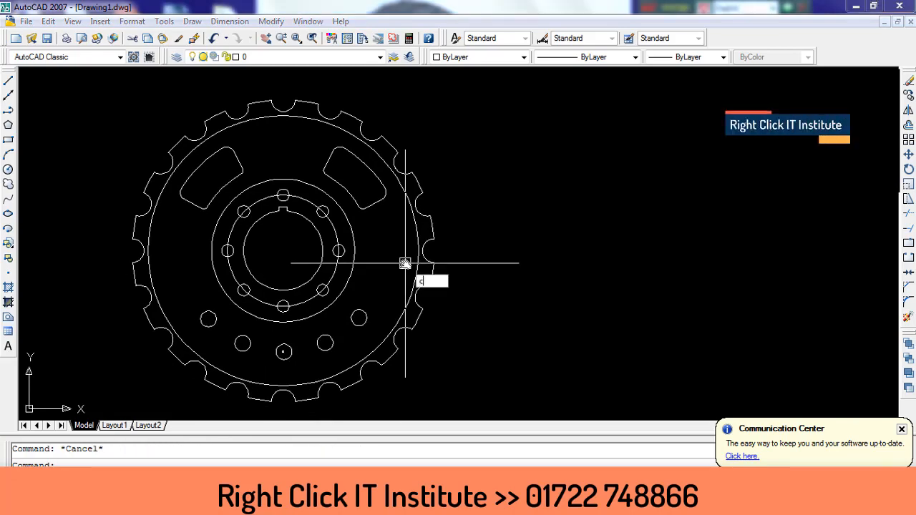
key(Return)
scroll(608, 279, down, 3)
middle_drag(657, 275, 531, 262)
scroll(546, 275, up, 2)
click(614, 255)
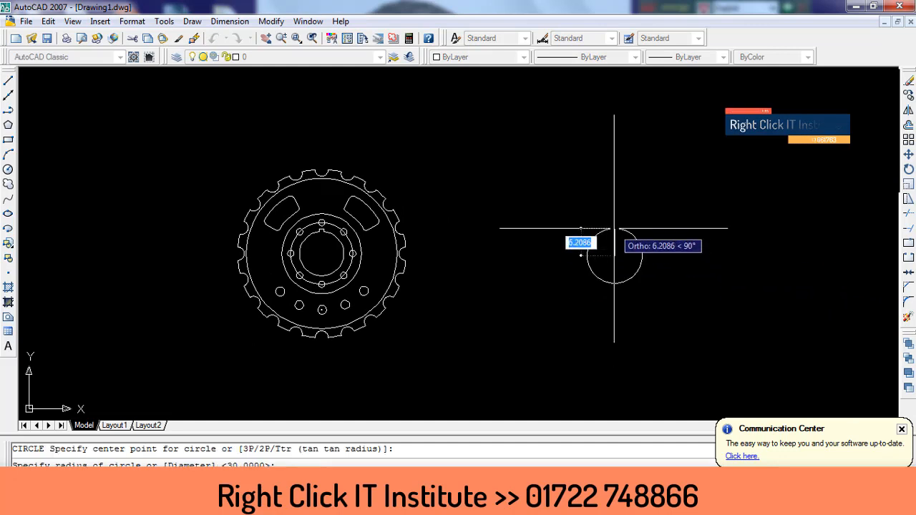
text(5)
key(Return)
scroll(609, 254, up, 2)
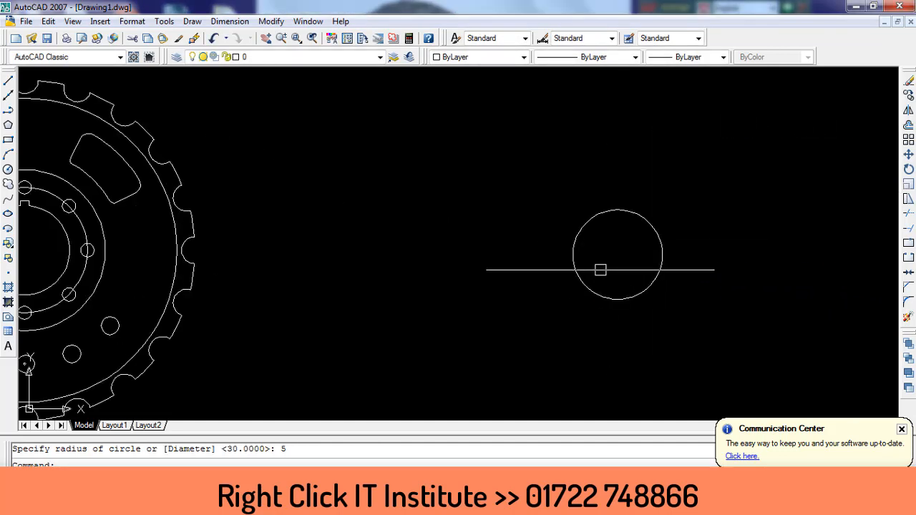
scroll(601, 266, down, 3)
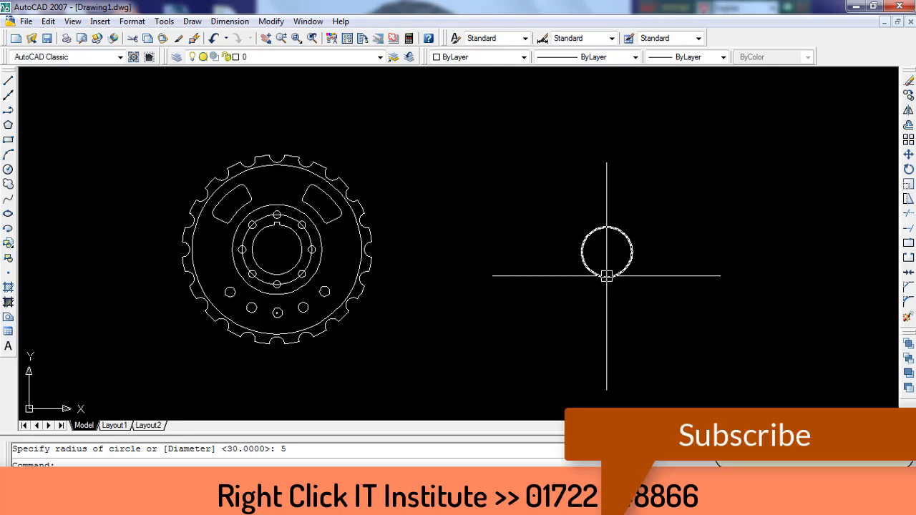
scroll(606, 275, up, 2)
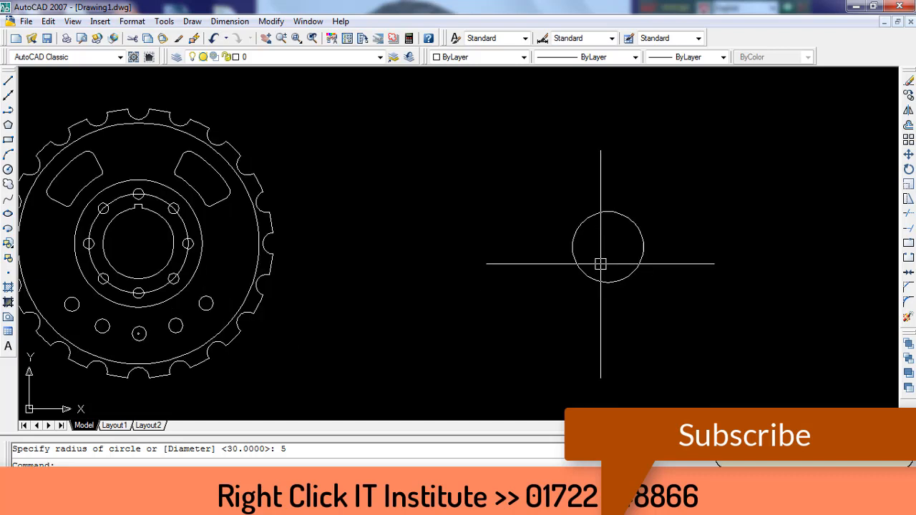
middle_drag(626, 269, 608, 280)
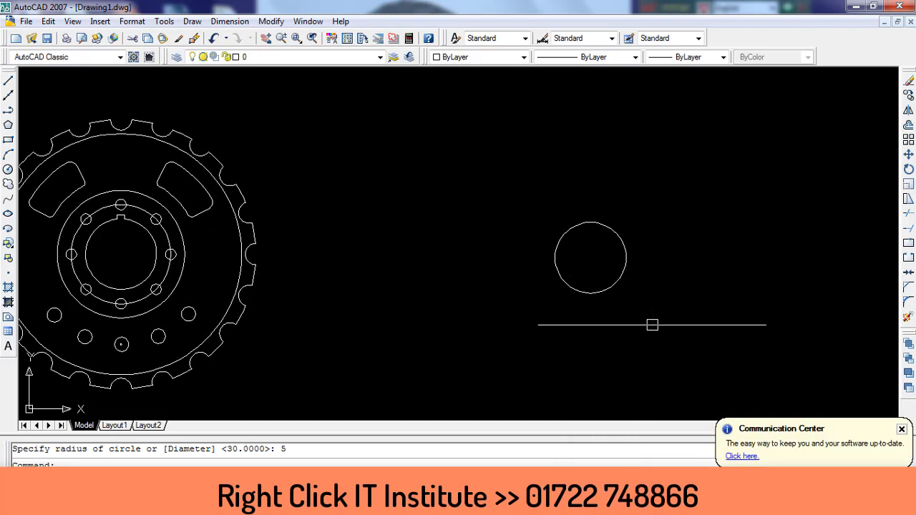
Draw a rectangle 2 units wide and 1 unit high above and to the right of the new circle
key(Escape)
text(rec)
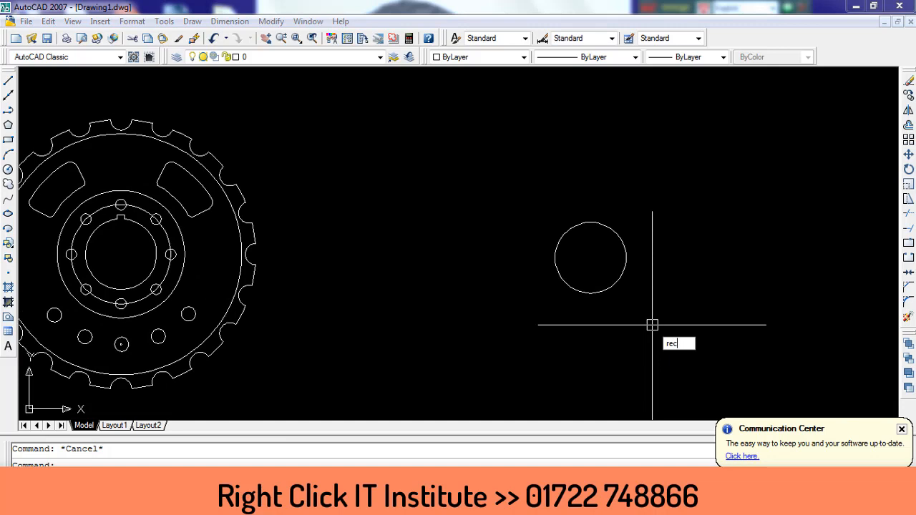
key(Return)
click(642, 142)
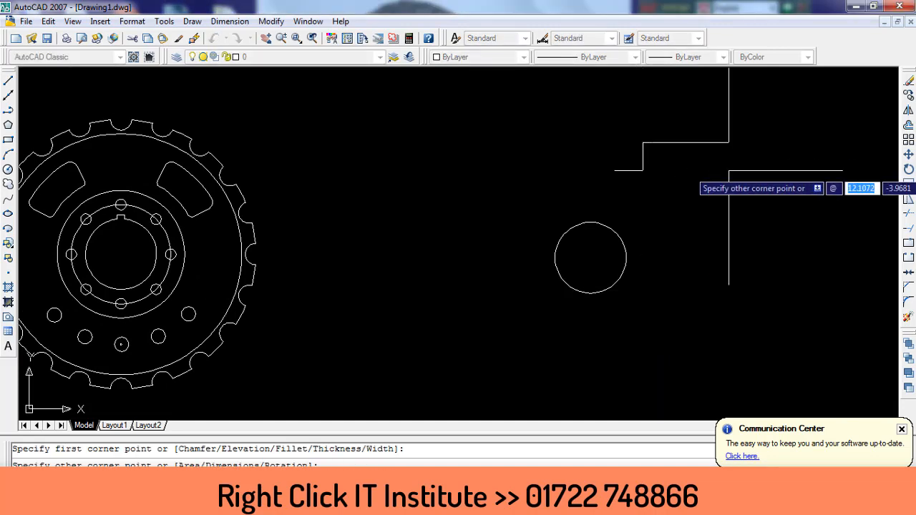
text(-24)
key(Tab)
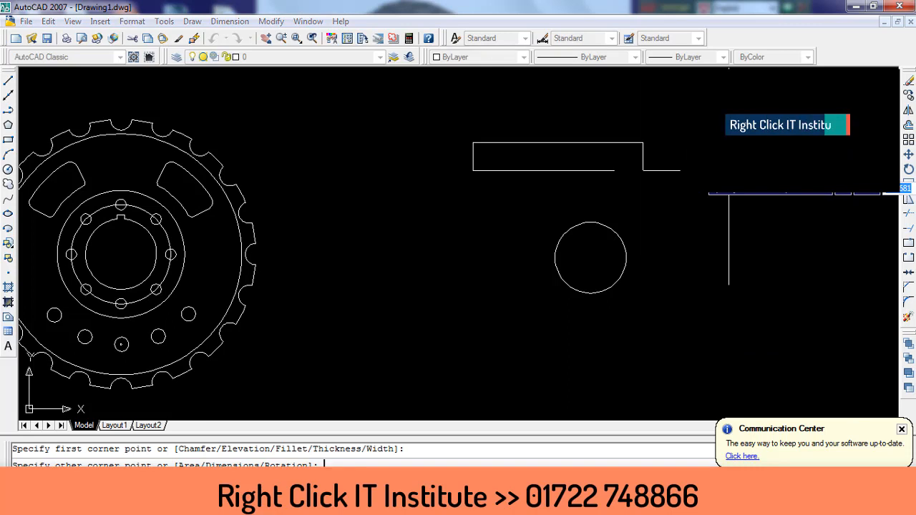
text(1)
key(Return)
scroll(649, 130, up, 1)
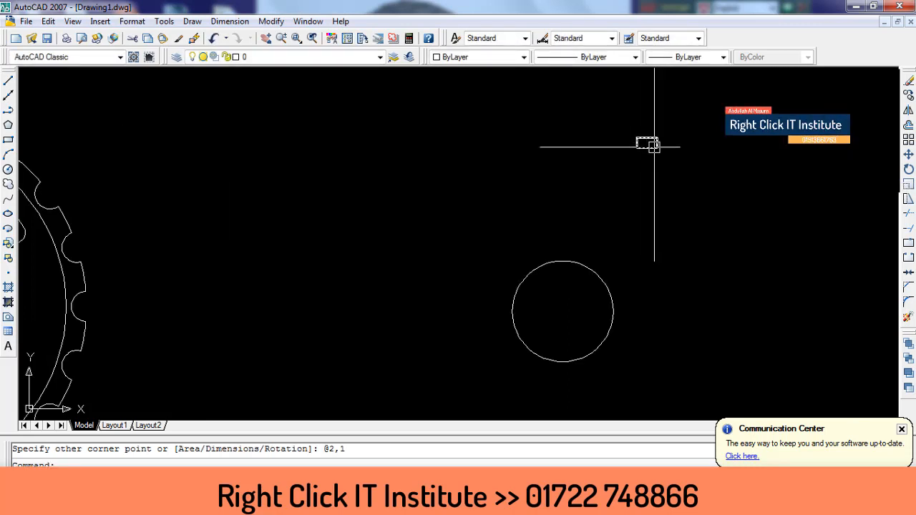
Draw a horizontal line across the small rectangle between the midpoints of its two short sides
text(l)
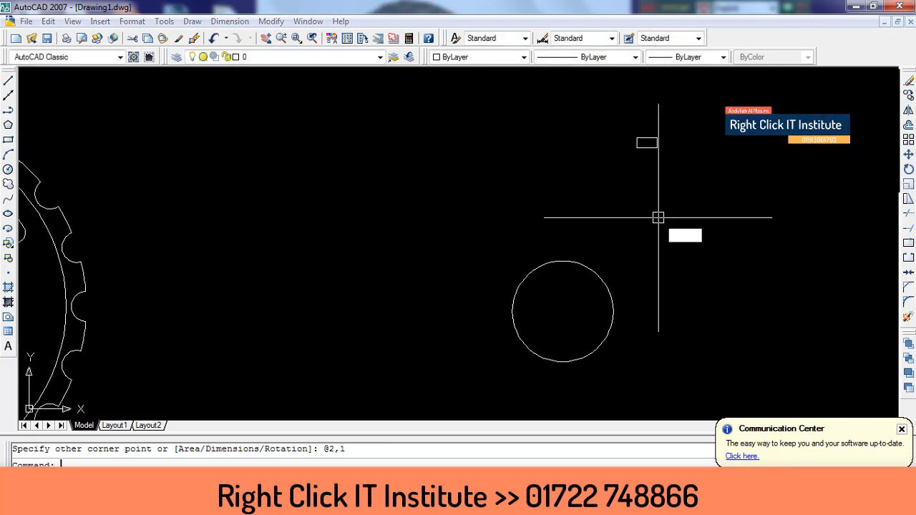
key(Return)
scroll(653, 137, up, 5)
click(605, 157)
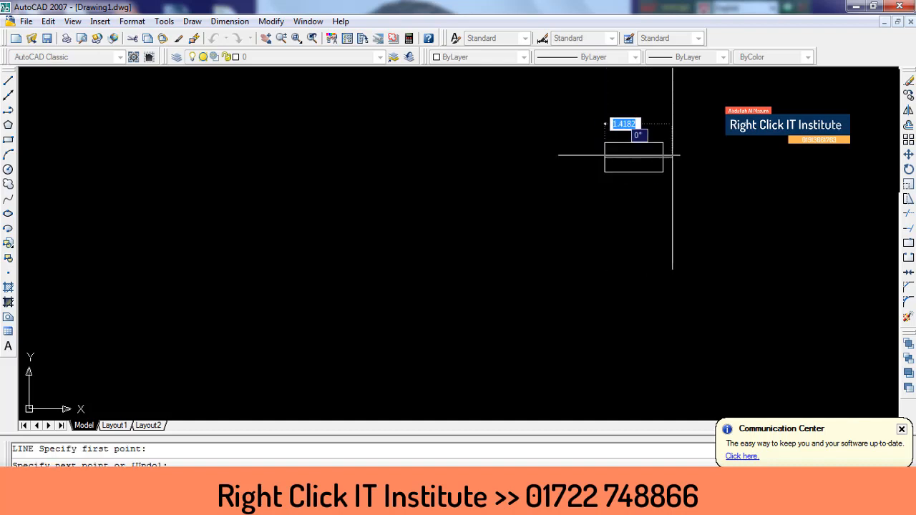
click(663, 157)
key(Return)
scroll(591, 170, down, 6)
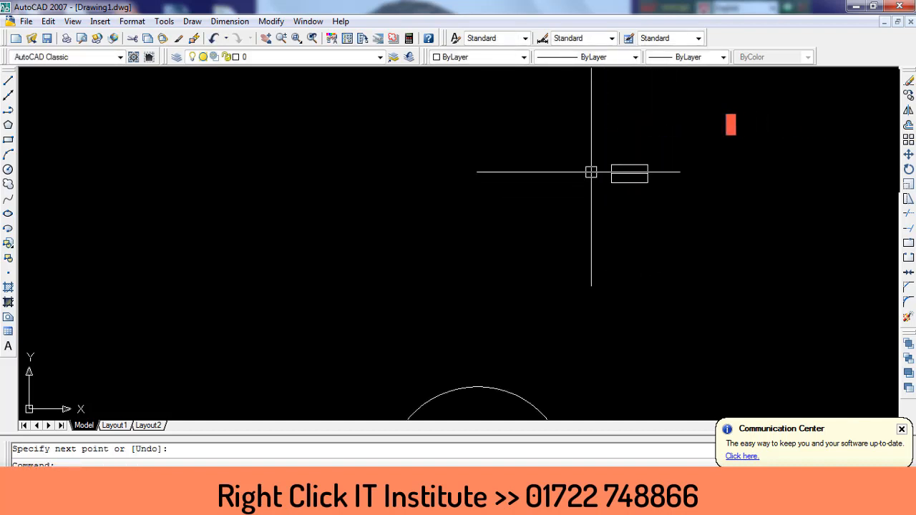
Copy the small rectangle and its centre line from the line's midpoint to the circle's top quadrant
click(582, 143)
click(636, 206)
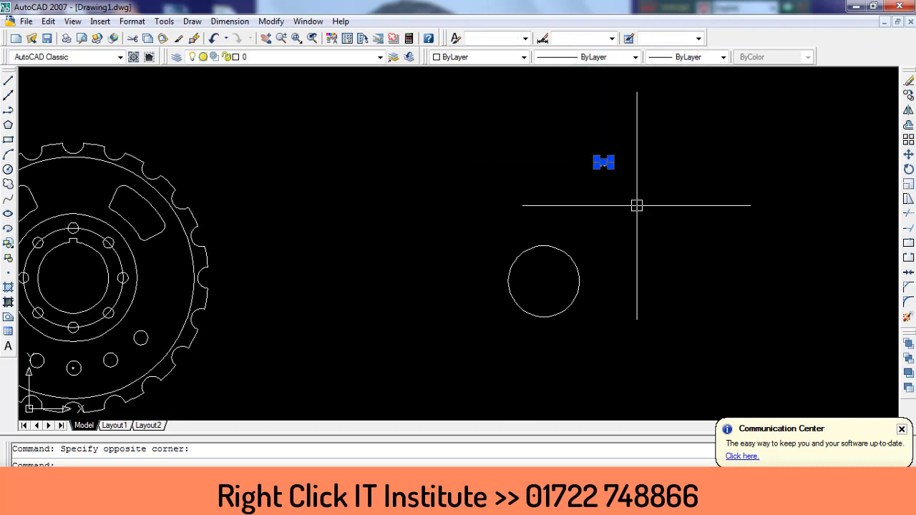
text(co)
key(Return)
scroll(603, 161, up, 6)
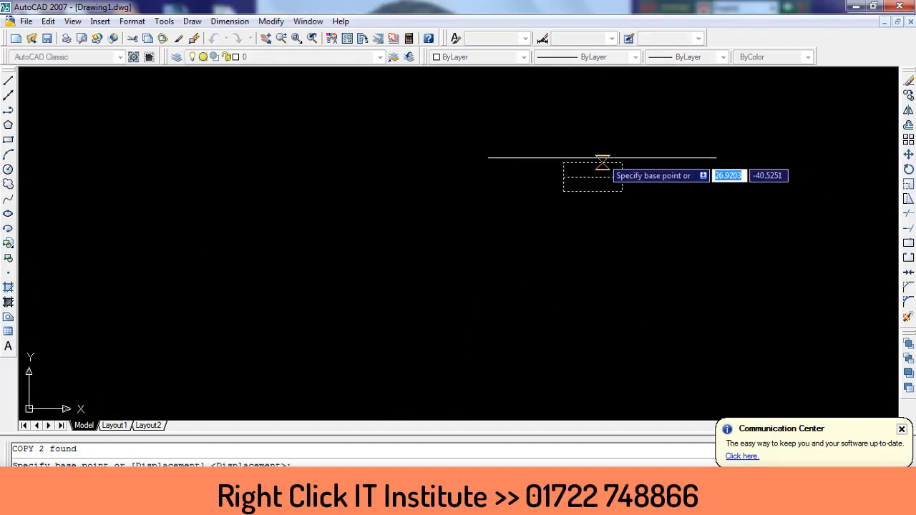
click(592, 179)
scroll(593, 177, down, 6)
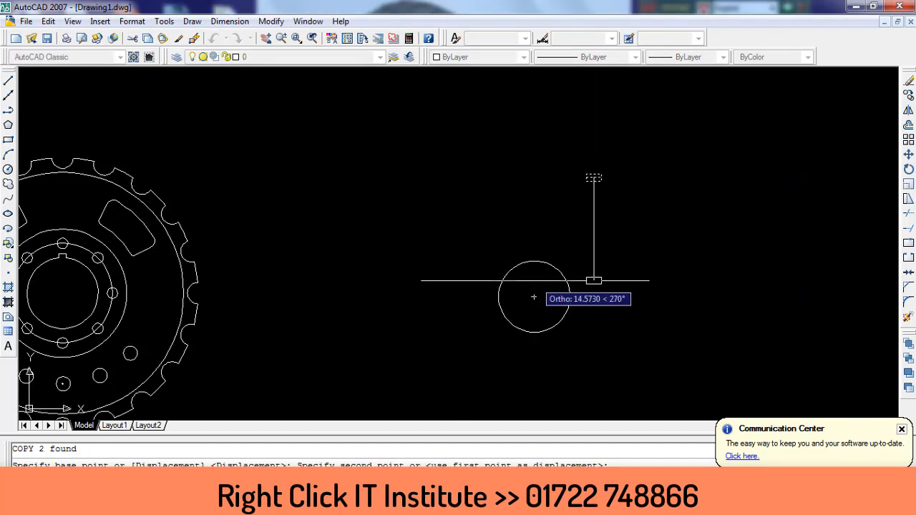
scroll(533, 272, up, 6)
click(538, 255)
scroll(687, 223, down, 6)
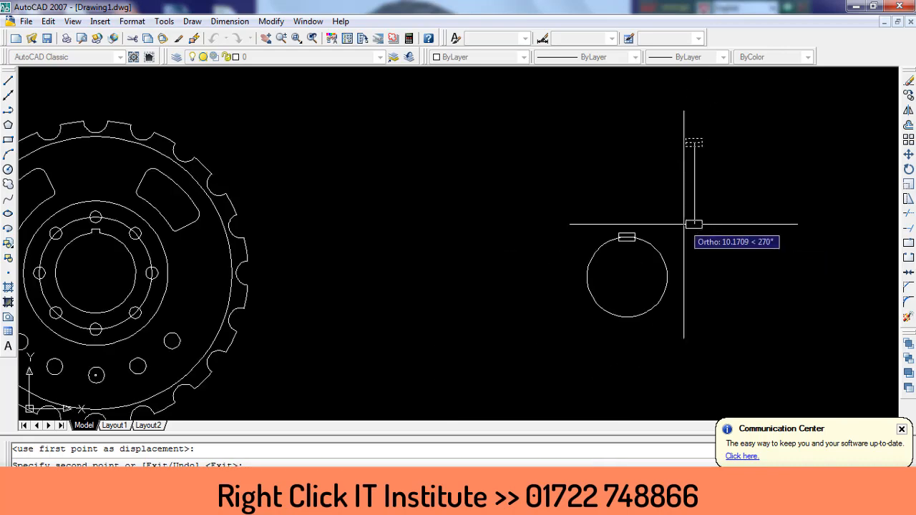
scroll(657, 200, up, 5)
key(Escape)
scroll(654, 200, down, 3)
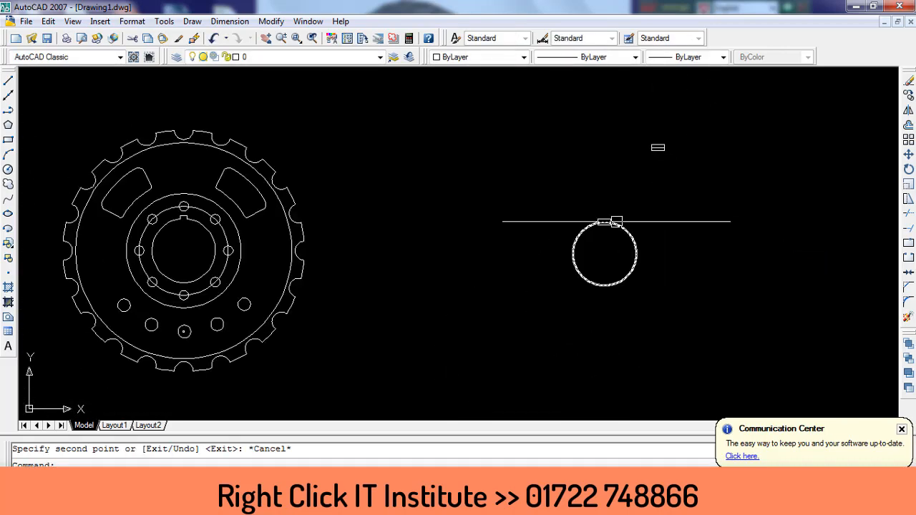
Trim the rectangle's part inside the circle and the circle's arc within the rectangle to open the keyway
scroll(613, 219, up, 8)
key(Escape)
text(tr)
key(Return)
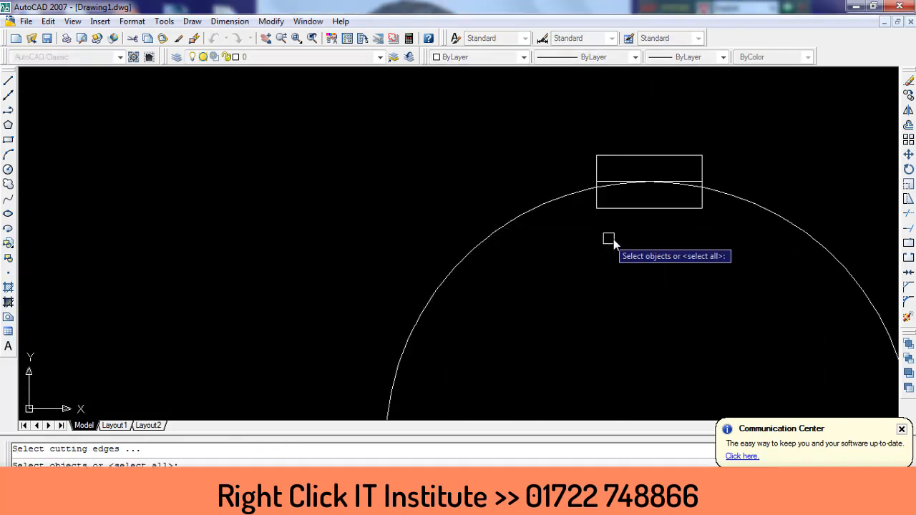
key(Return)
click(601, 203)
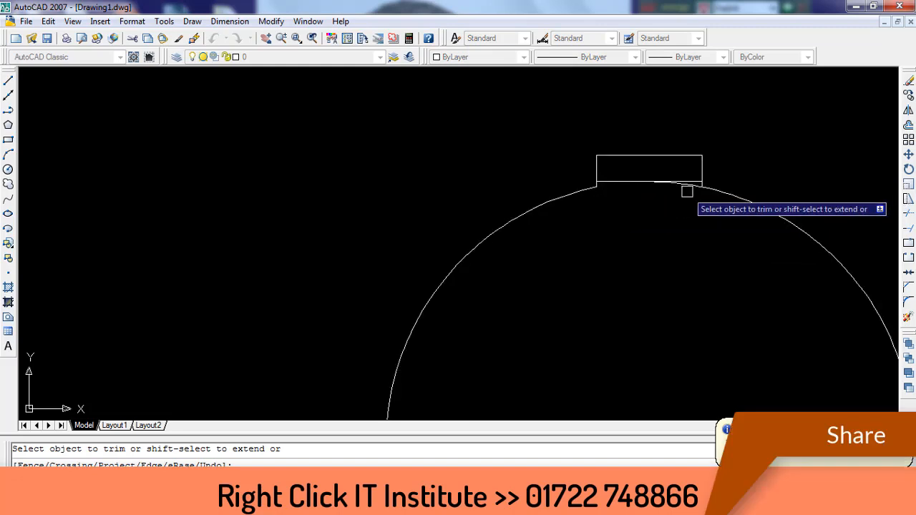
scroll(684, 188, up, 2)
click(689, 182)
key(Return)
Delete the leftover horizontal centre line across the keyway at the top of the circle
click(673, 171)
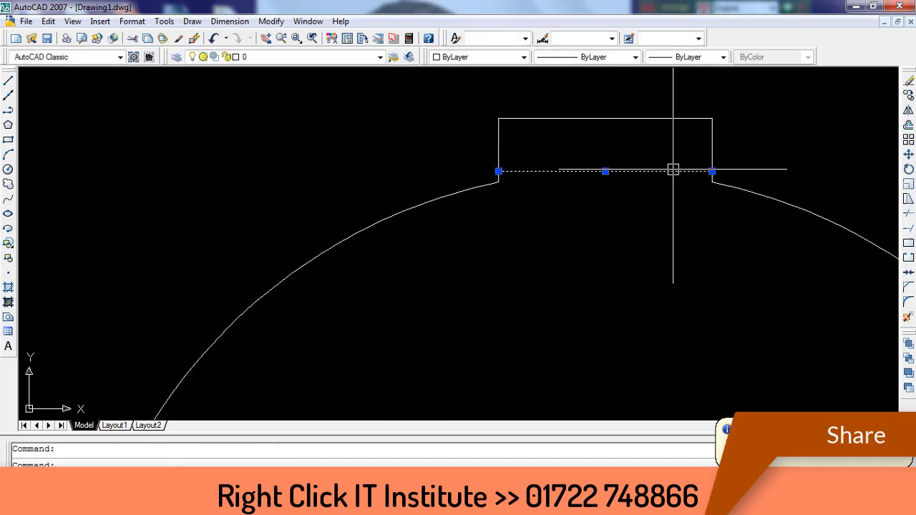
key(Delete)
scroll(643, 180, down, 5)
mouse_move(634, 201)
middle_down()
mouse_move(583, 215)
mouse_move(582, 235)
middle_up()
scroll(583, 215, down, 1)
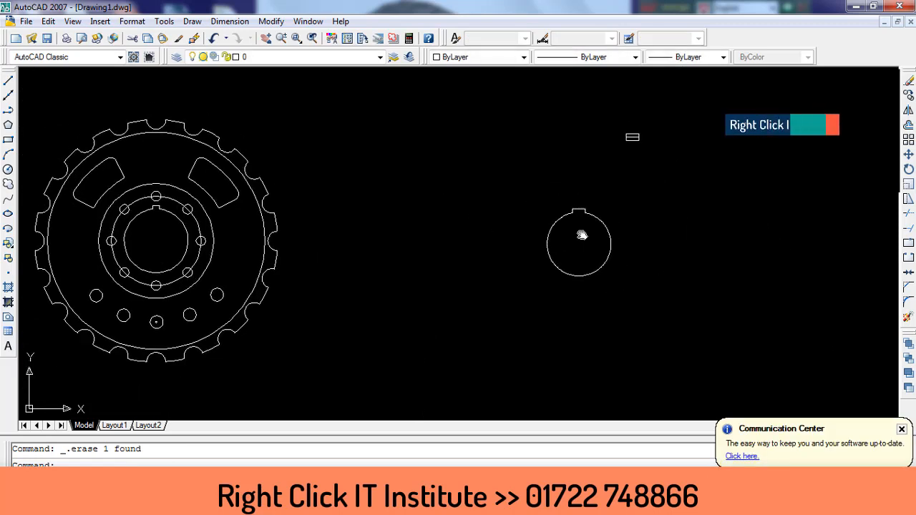
Delete the original small rectangle and its centre line above the keyed circle
click(672, 110)
click(607, 165)
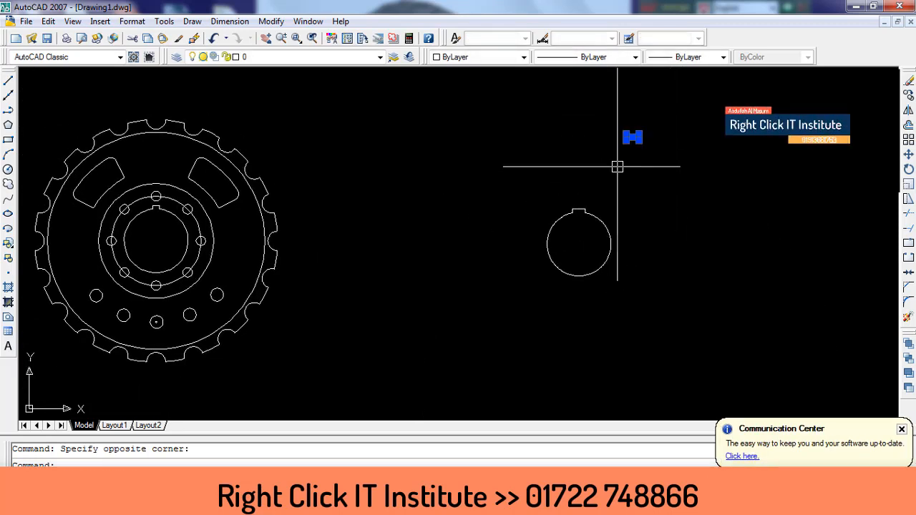
key(Delete)
middle_drag(601, 234, 584, 239)
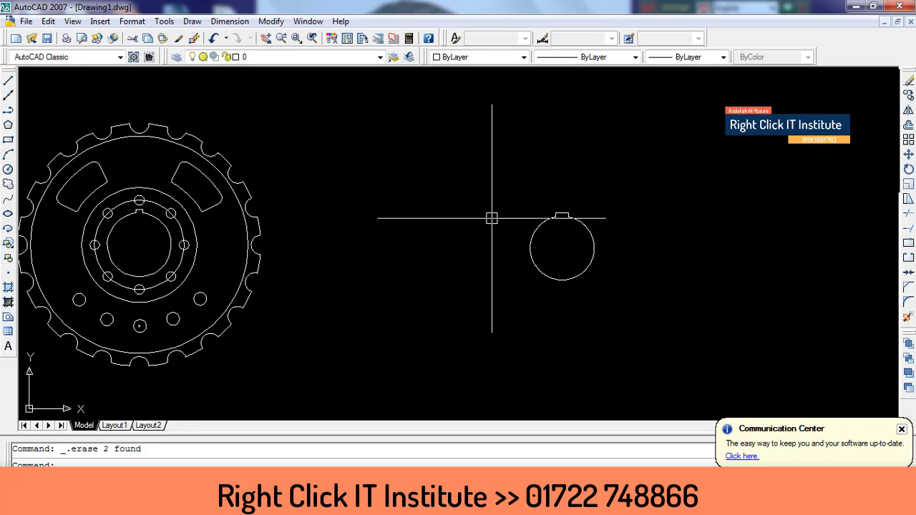
Draw a circle of radius 7 concentric with the keyed bore
key(Escape)
text(c)
key(Return)
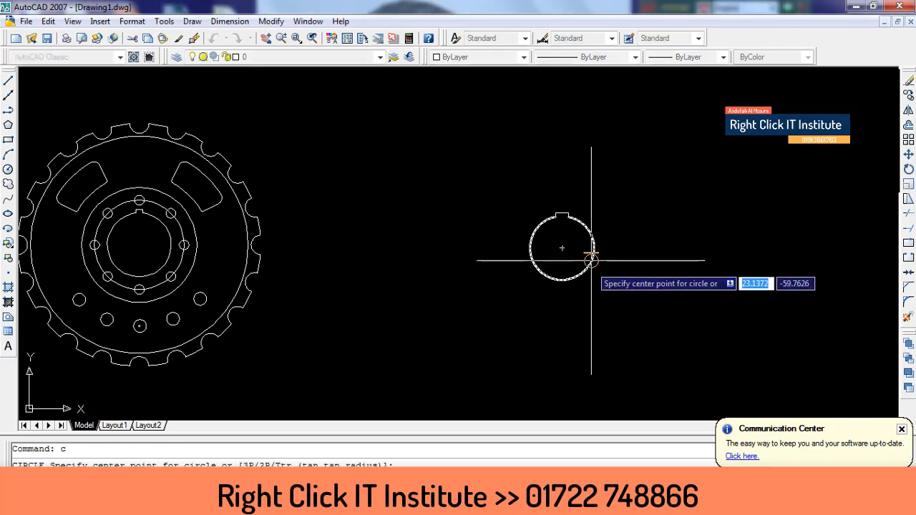
click(562, 247)
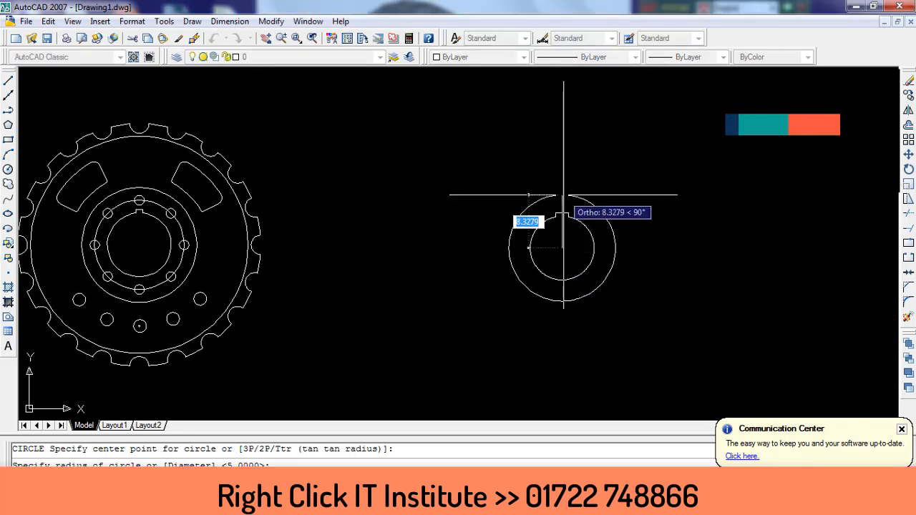
text(7)
key(Return)
scroll(561, 253, up, 3)
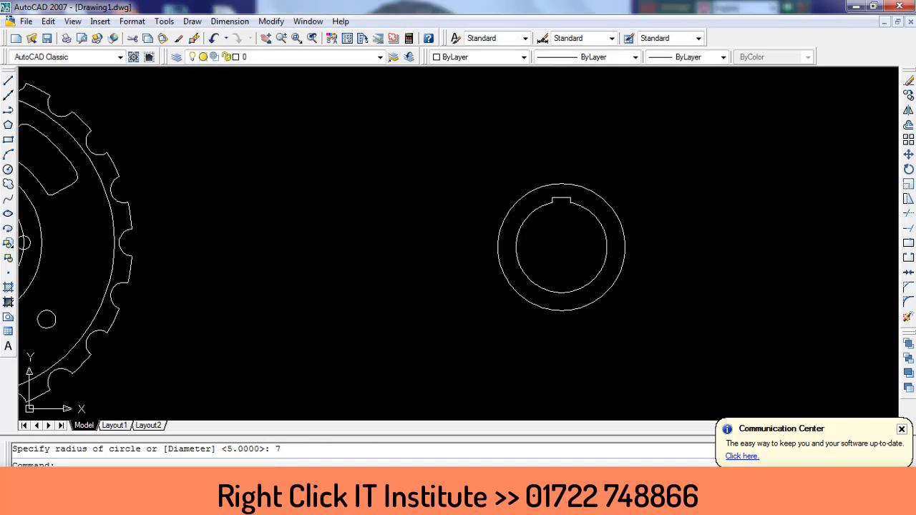
middle_drag(564, 255, 578, 231)
scroll(579, 231, down, 4)
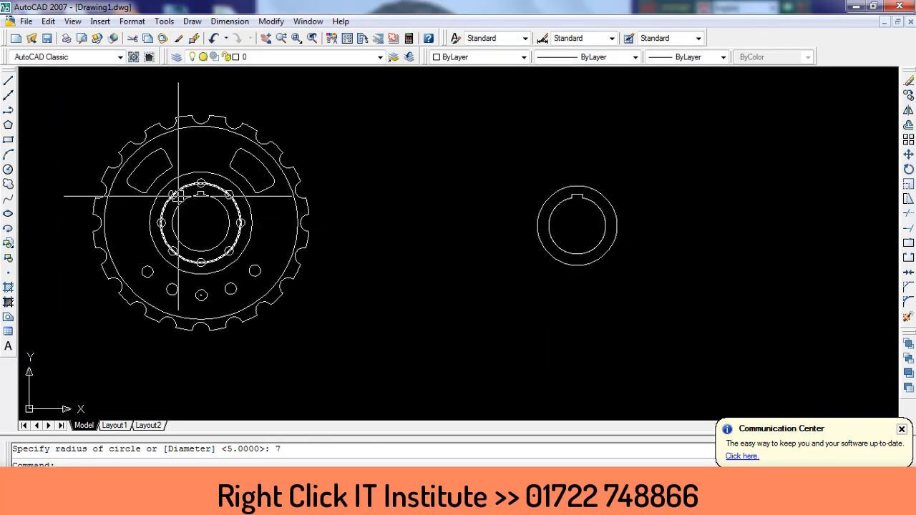
Draw a small circle of radius 0.5 centred on the top quadrant of the radius 7 circle
scroll(198, 186, up, 6)
scroll(201, 179, down, 6)
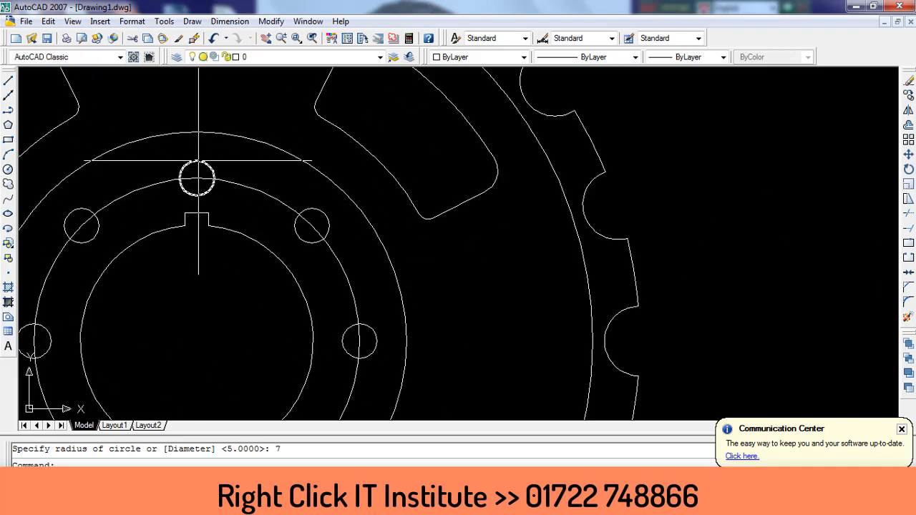
scroll(594, 230, up, 2)
key(Escape)
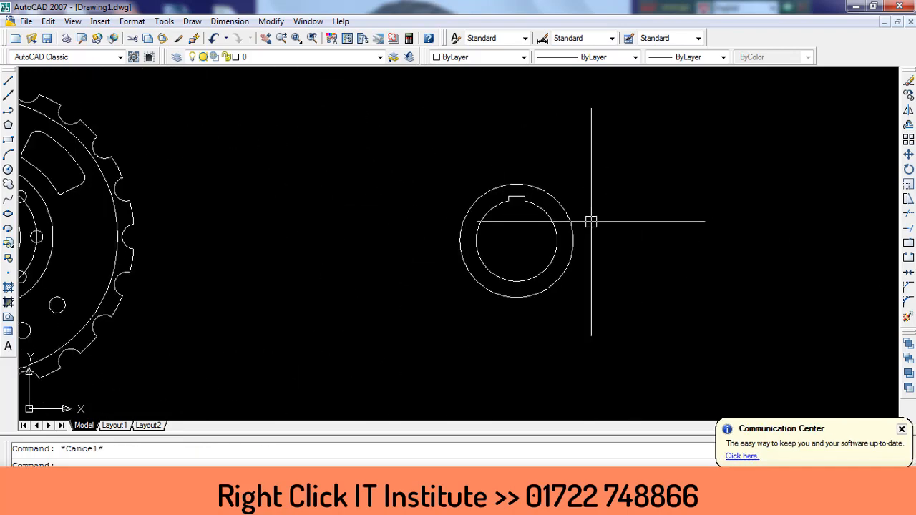
text(c)
key(Return)
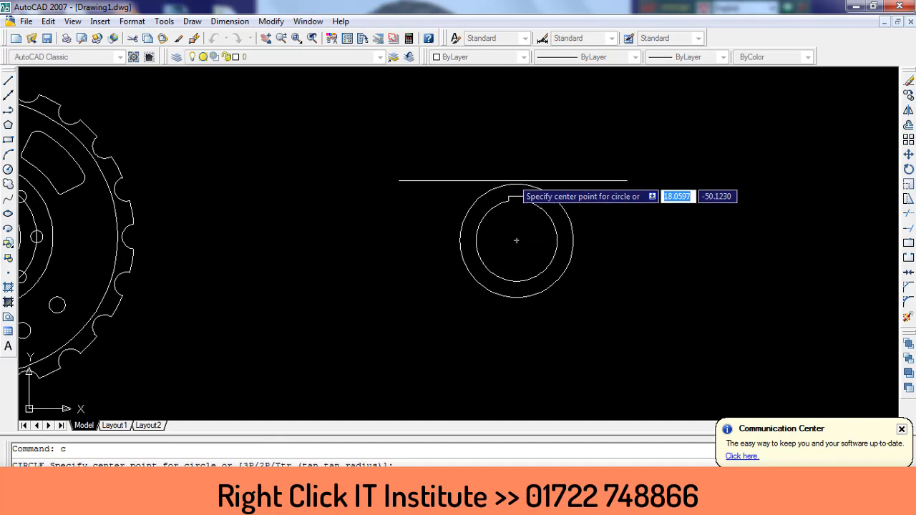
click(517, 185)
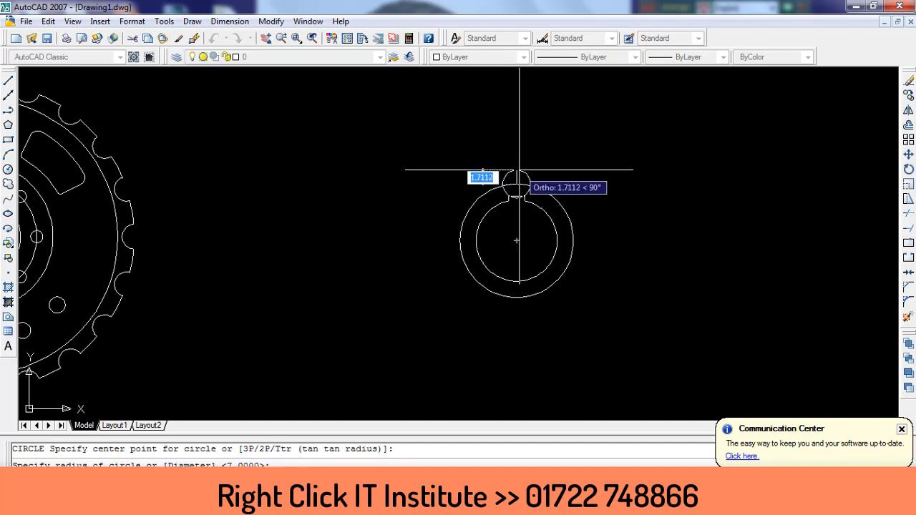
scroll(518, 171, down, 1)
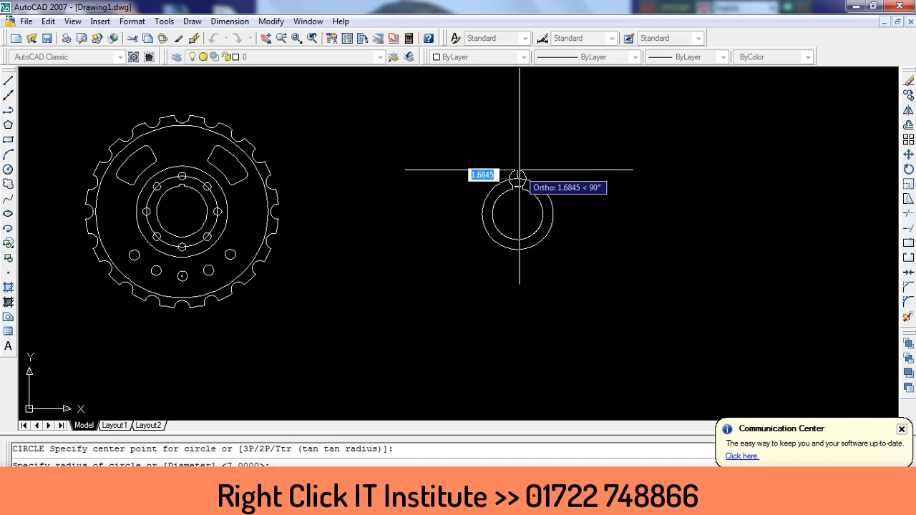
text(.)
key(Return)
scroll(515, 175, up, 5)
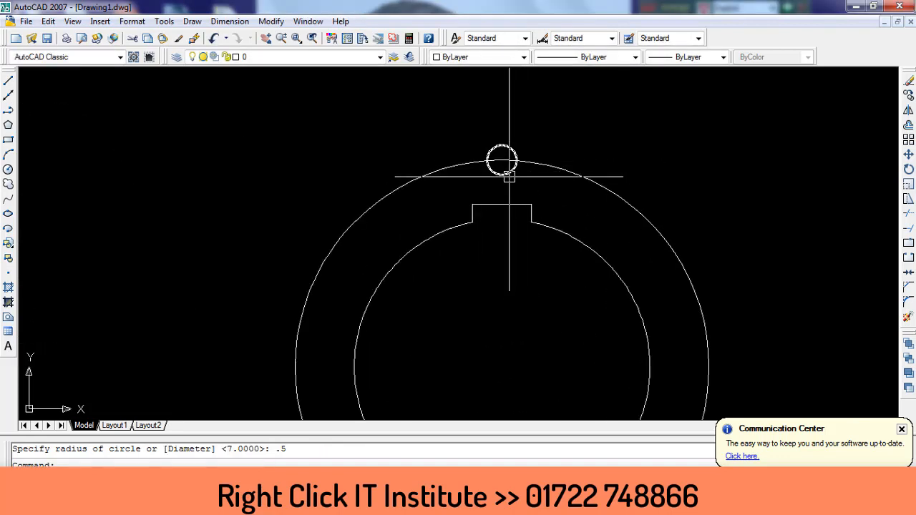
Delete the radius 0.5 circle at the top of the radius 7 circle
click(508, 175)
key(Delete)
key(Escape)
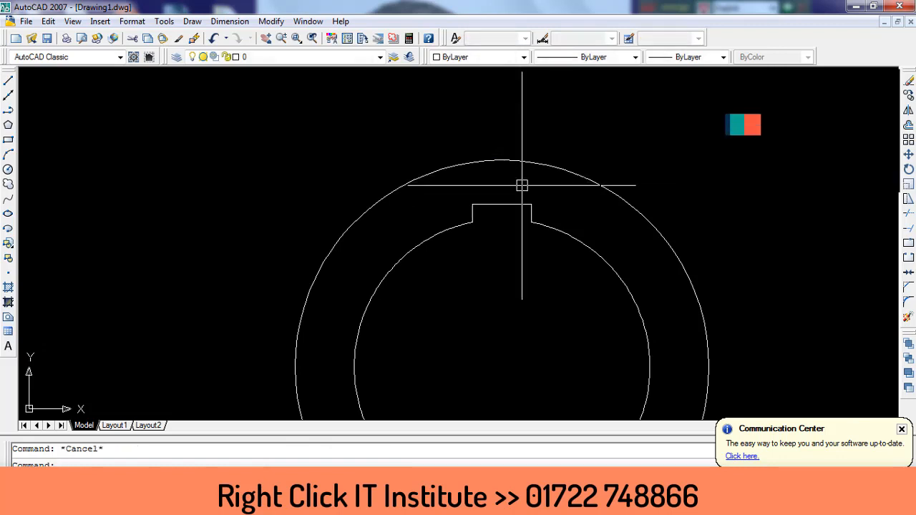
text(o)
key(BackSpace)
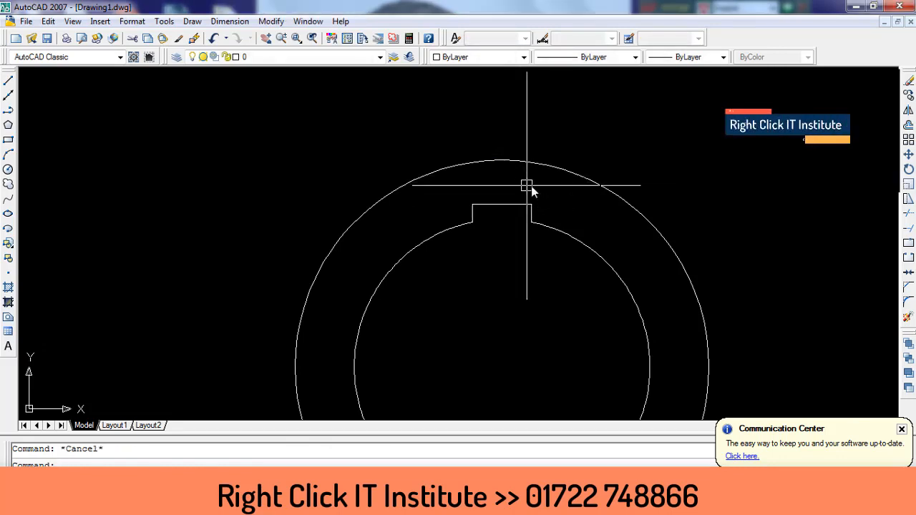
text(c)
key(Return)
text(1)
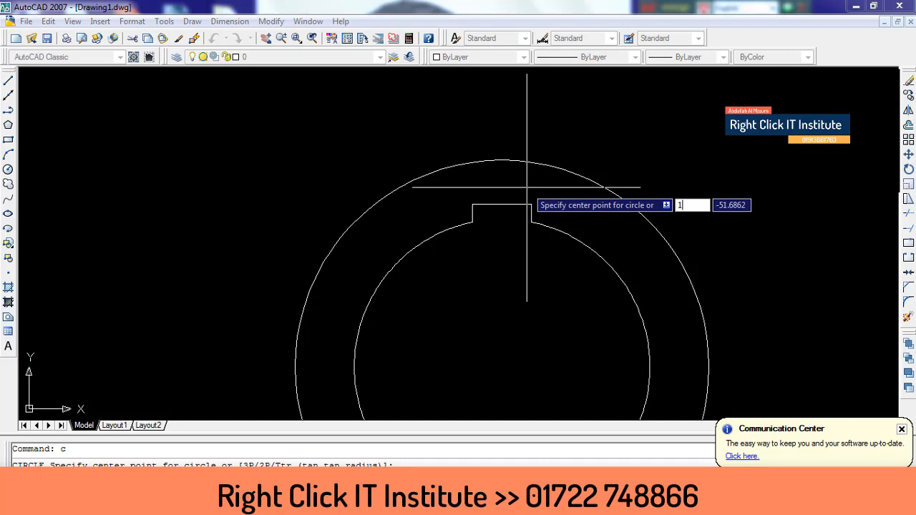
key(Escape)
Draw a circle of radius 1 centred on the top quadrant of the radius 7 circle
text(c)
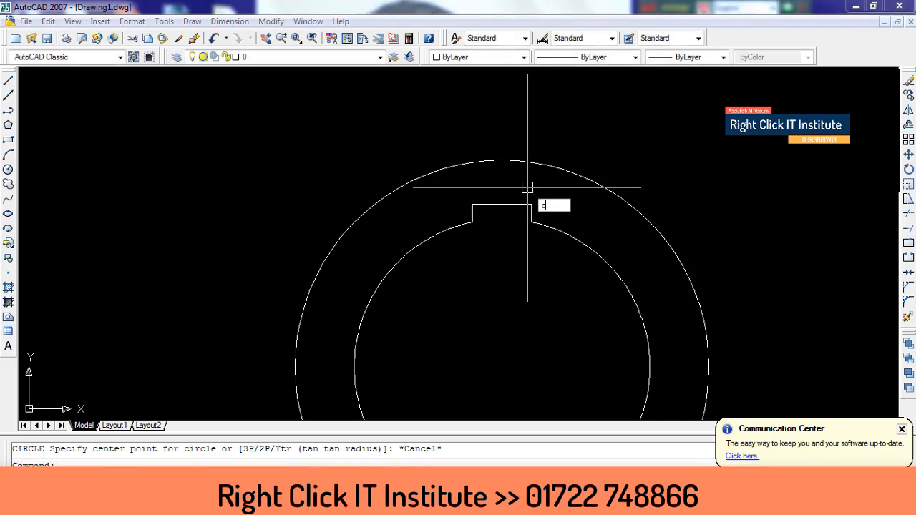
key(Return)
click(502, 160)
text(1)
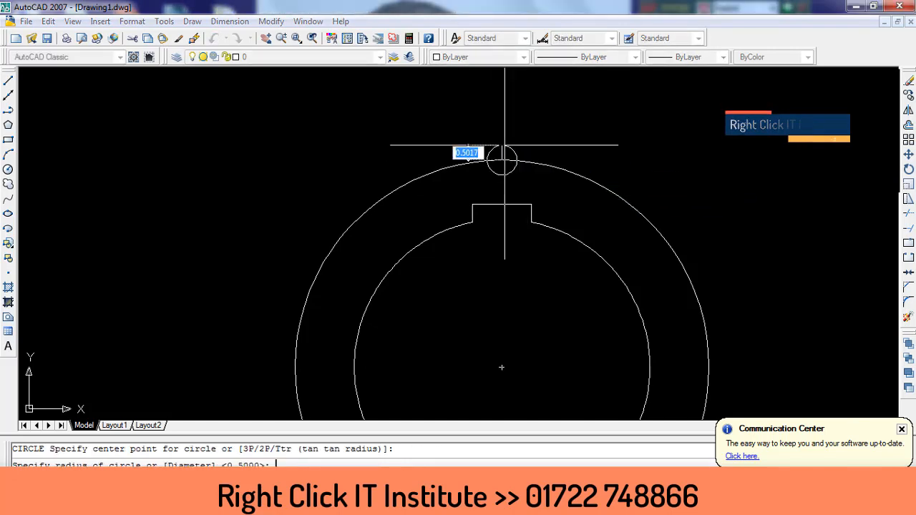
key(Return)
scroll(504, 146, down, 4)
key(Escape)
scroll(519, 166, up, 3)
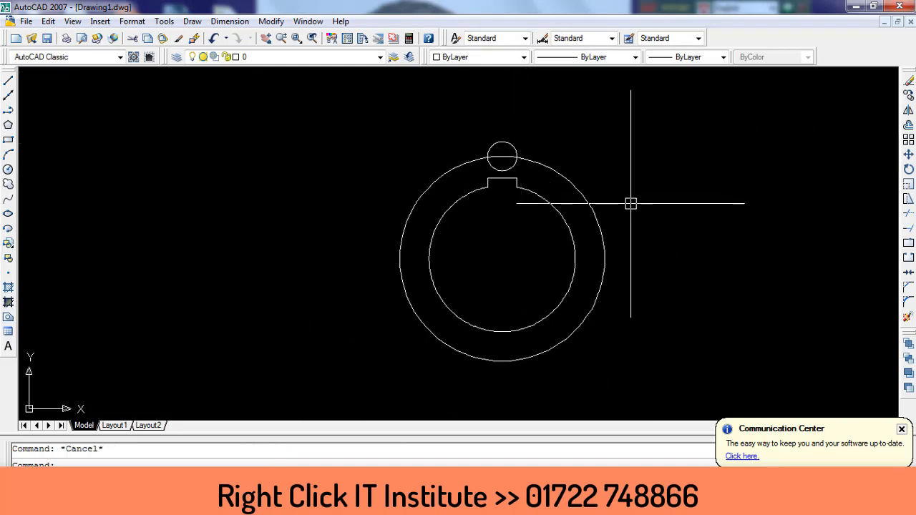
Polar-array the radius 1 circle about the keyed bore's centre with 8 items over 360 degrees
text(ar)
key(Return)
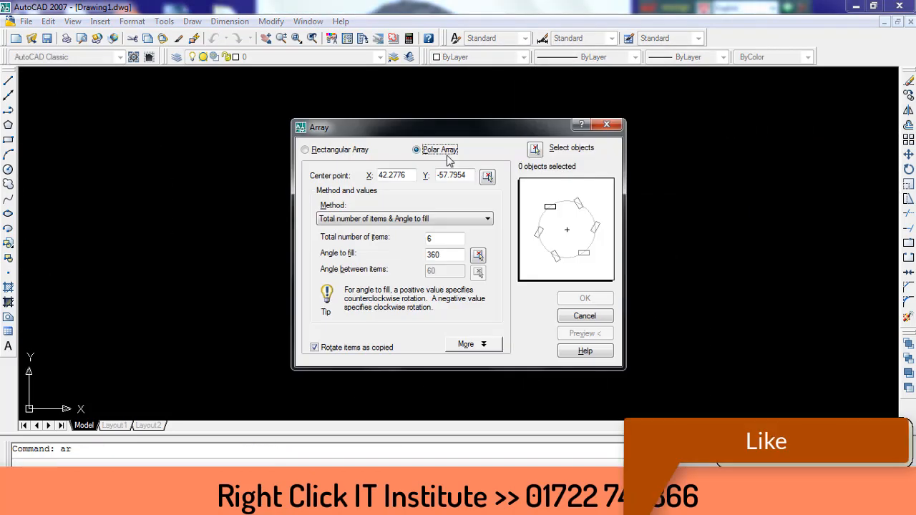
click(487, 176)
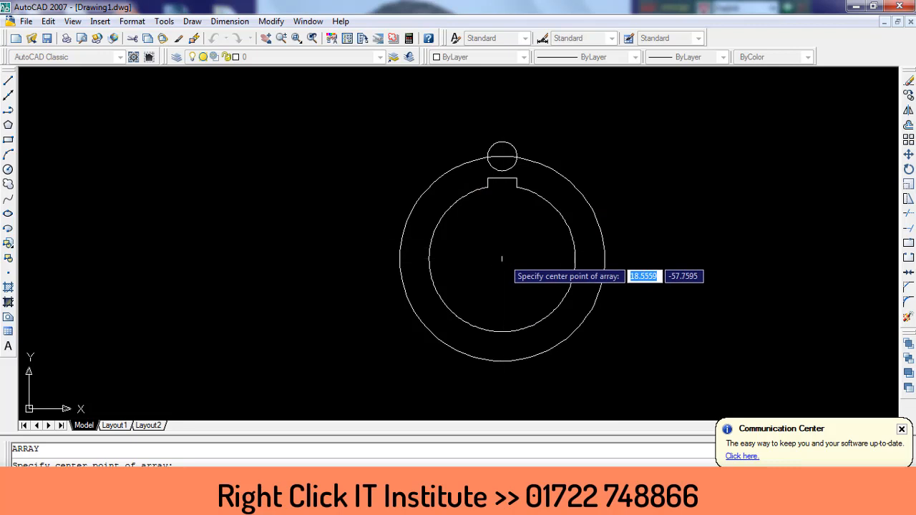
click(501, 261)
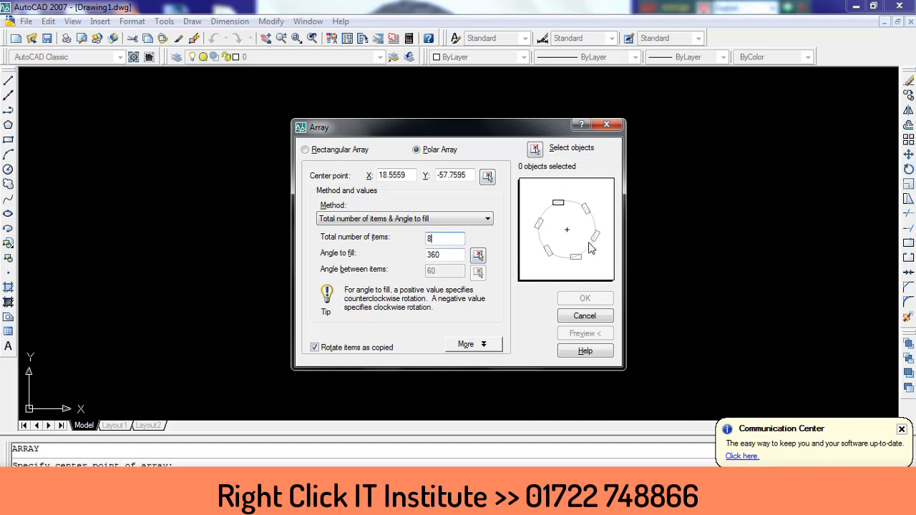
click(536, 149)
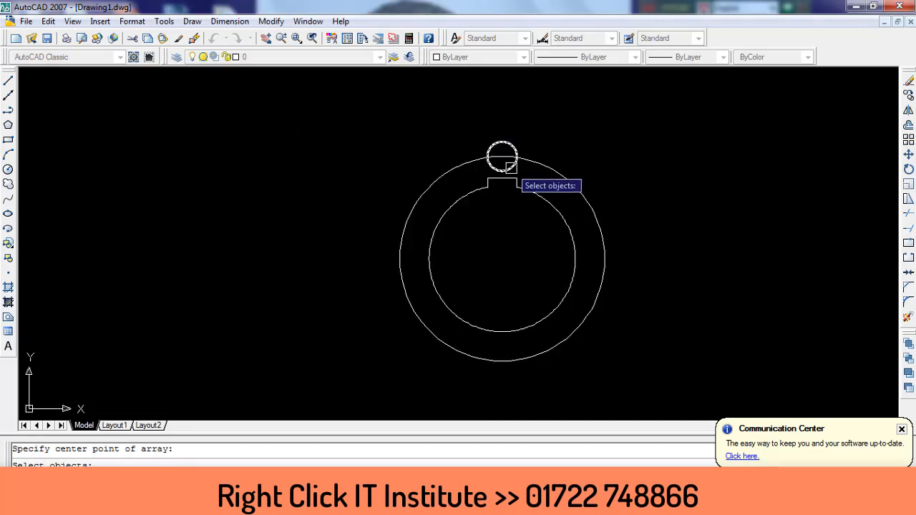
key(Return)
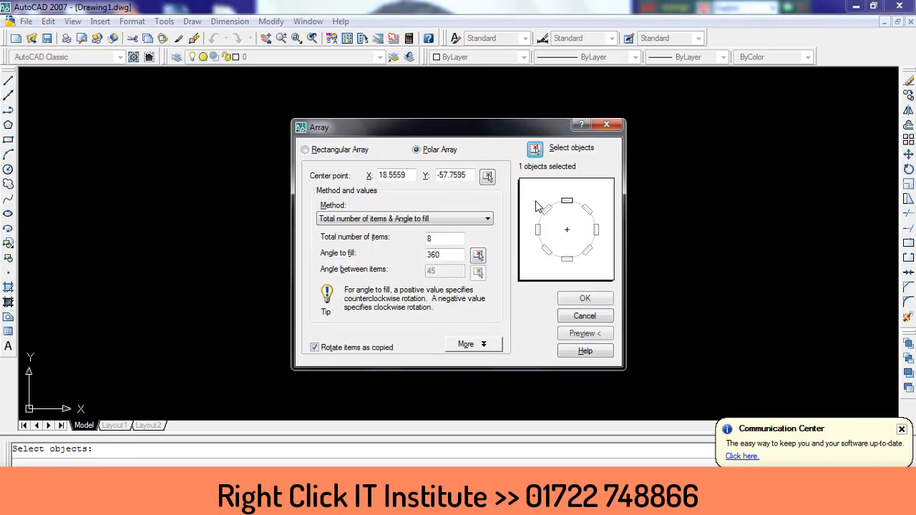
click(581, 301)
scroll(616, 260, down, 1)
middle_drag(615, 259, 583, 237)
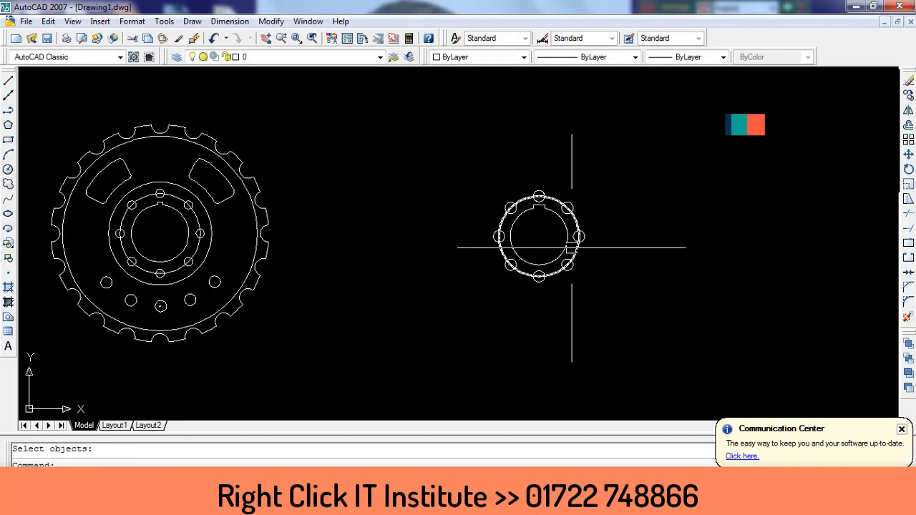
key(Escape)
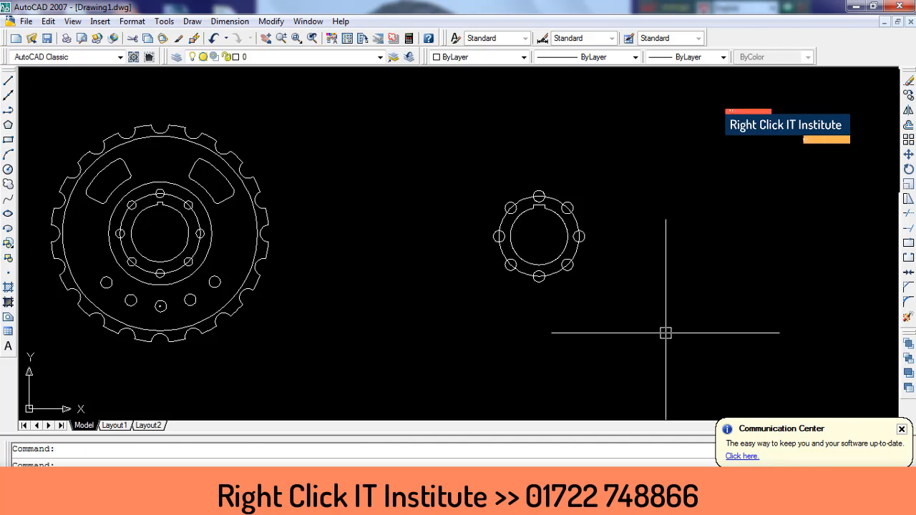
text(c)
key(Return)
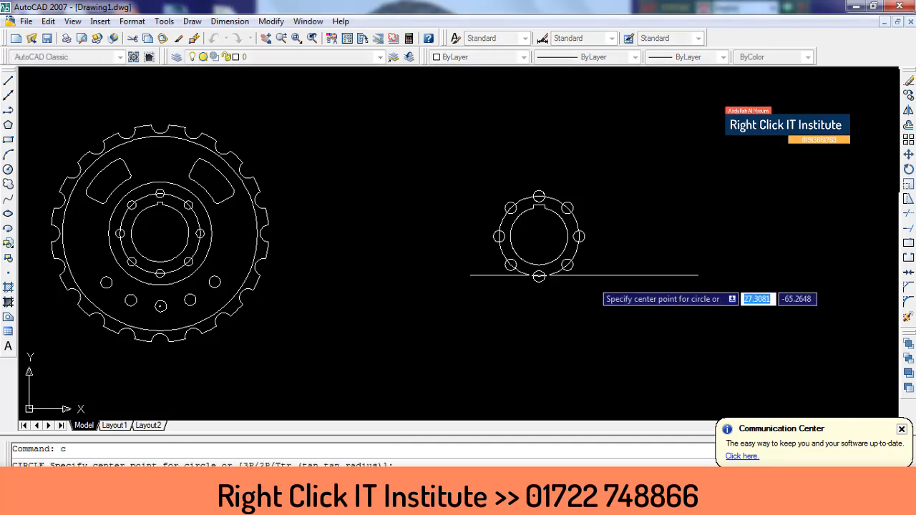
click(539, 236)
key(Escape)
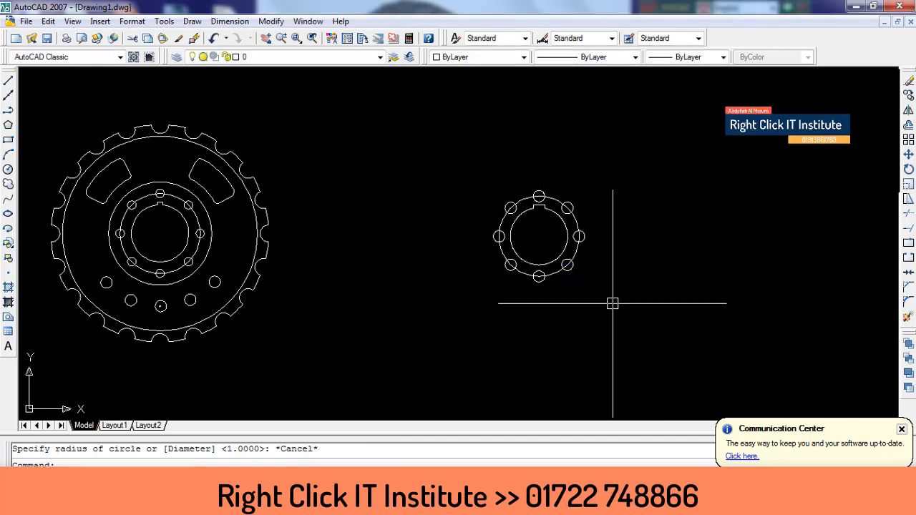
Draw a circle of radius 9 concentric with the keyed bore, around the ring of small holes
text(c)
key(Return)
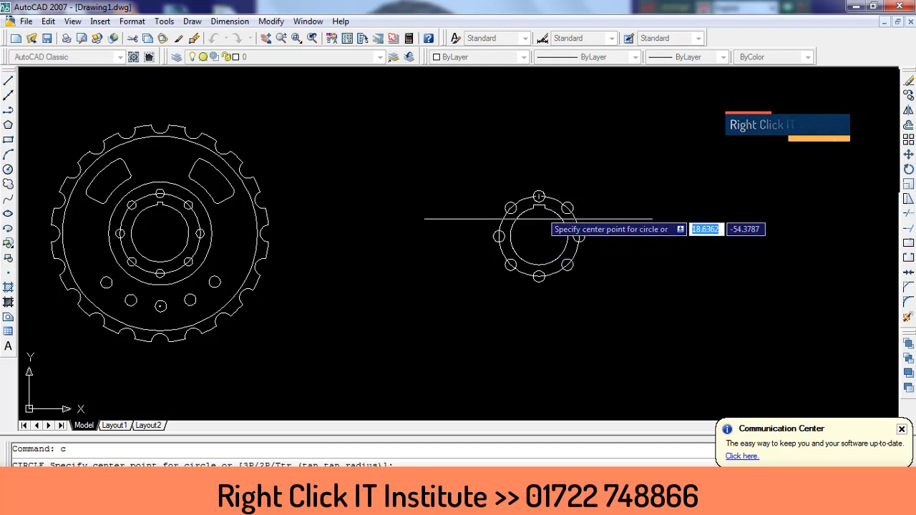
click(539, 236)
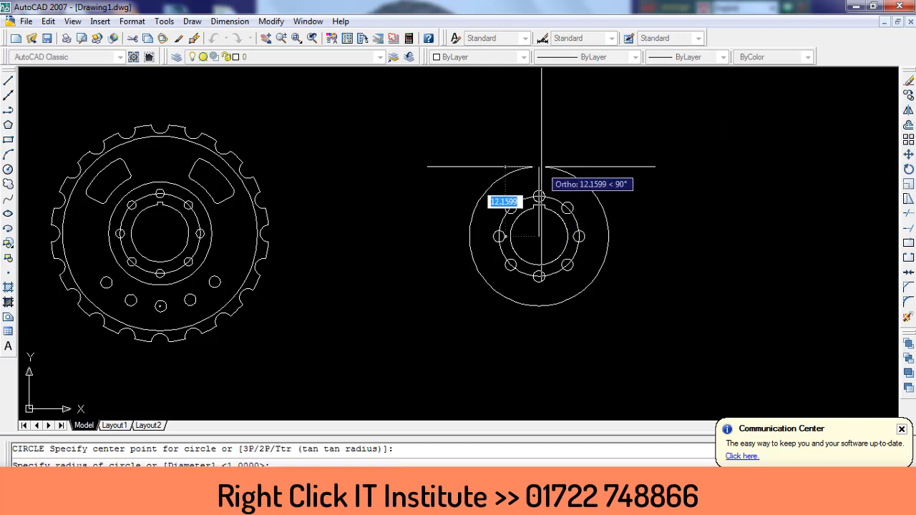
text(9)
key(Return)
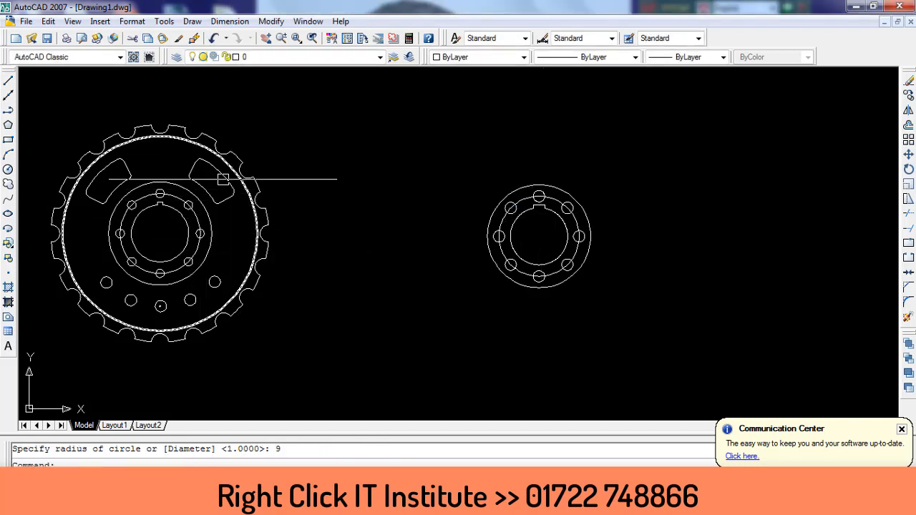
Draw a circle of radius 11 concentric with the keyed bore
scroll(532, 238, up, 2)
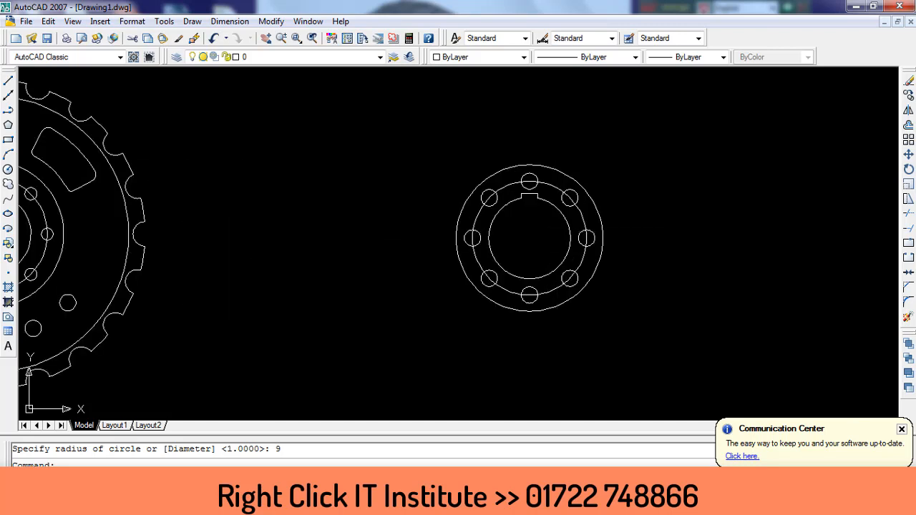
key(Escape)
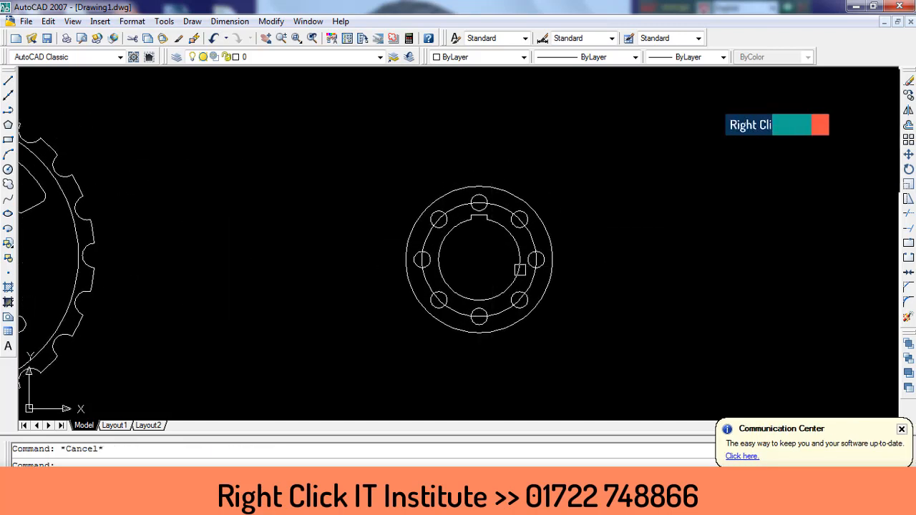
text(c)
key(Return)
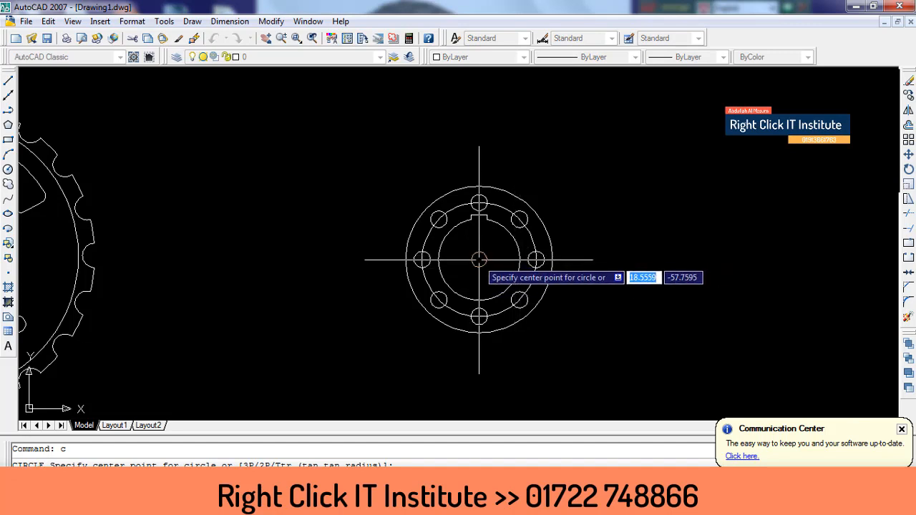
click(480, 259)
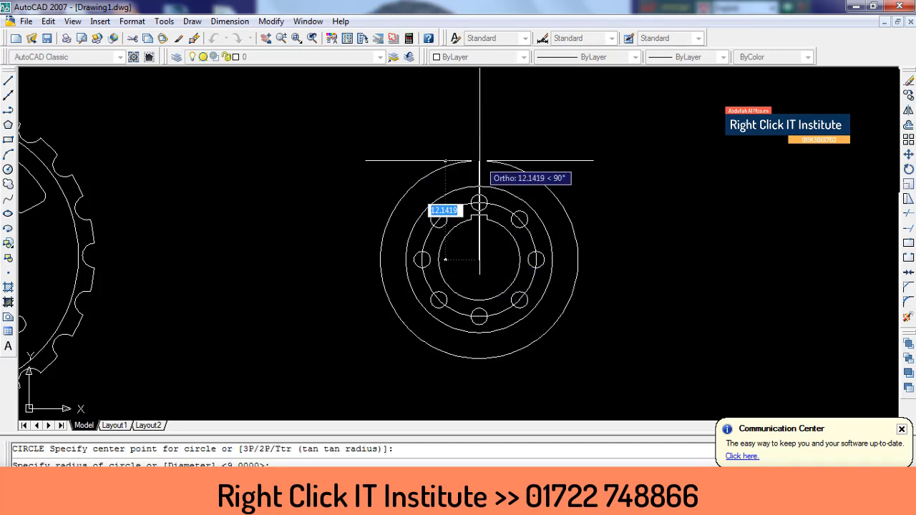
text(11)
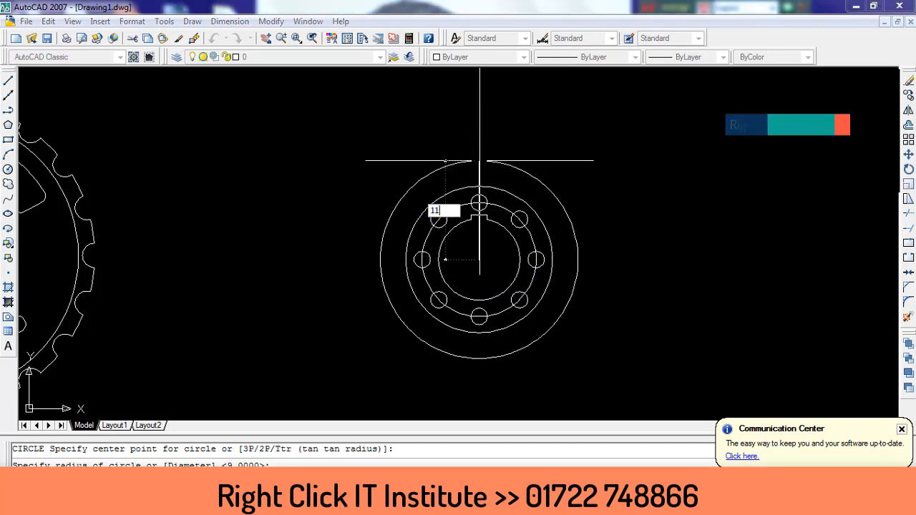
key(Return)
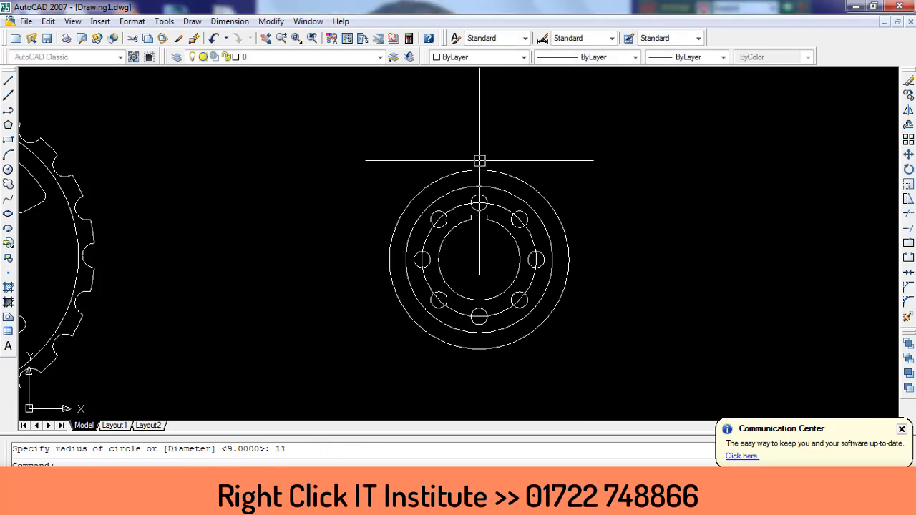
Draw a circle of radius 15 concentric with the keyed bore
key(Return)
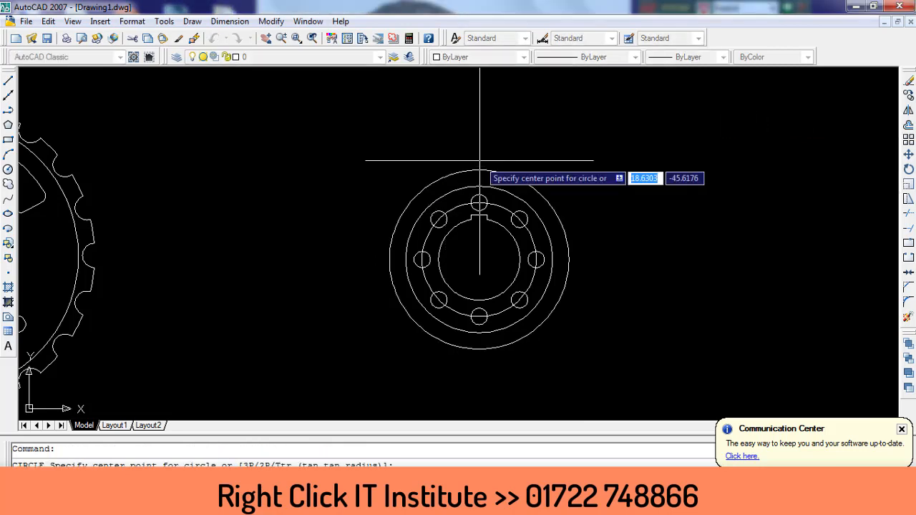
click(478, 260)
text(15)
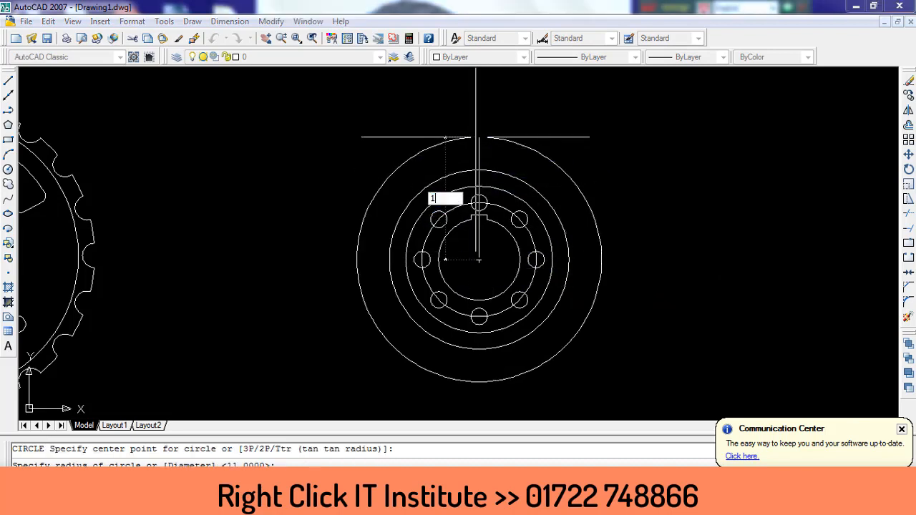
key(Return)
scroll(478, 179, down, 2)
middle_drag(478, 182, 488, 214)
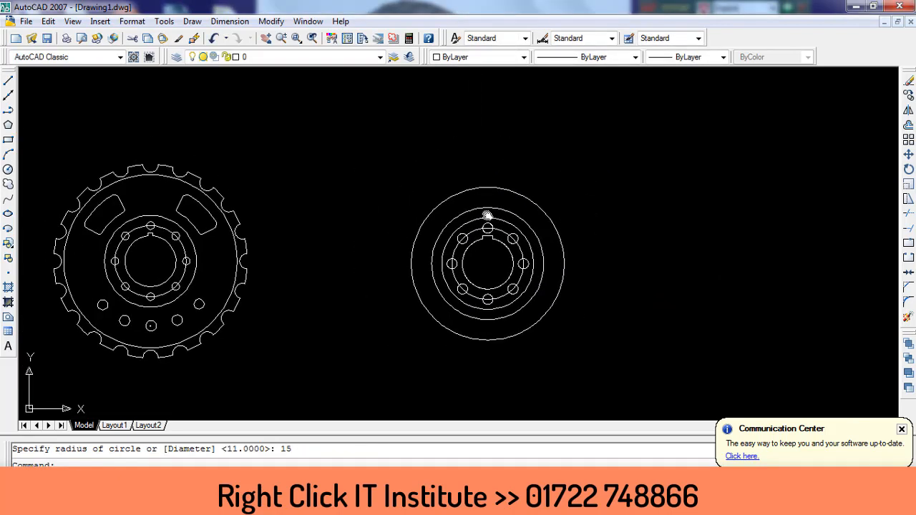
Draw a horizontal centre line through the keyed bore's centre, extending well beyond the radius 15 circle on both sides
key(Escape)
text(l)
key(Return)
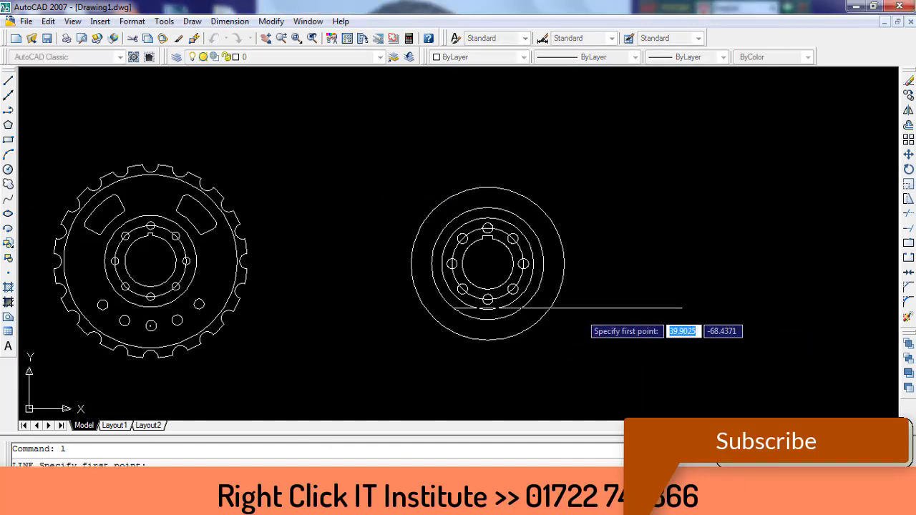
click(301, 265)
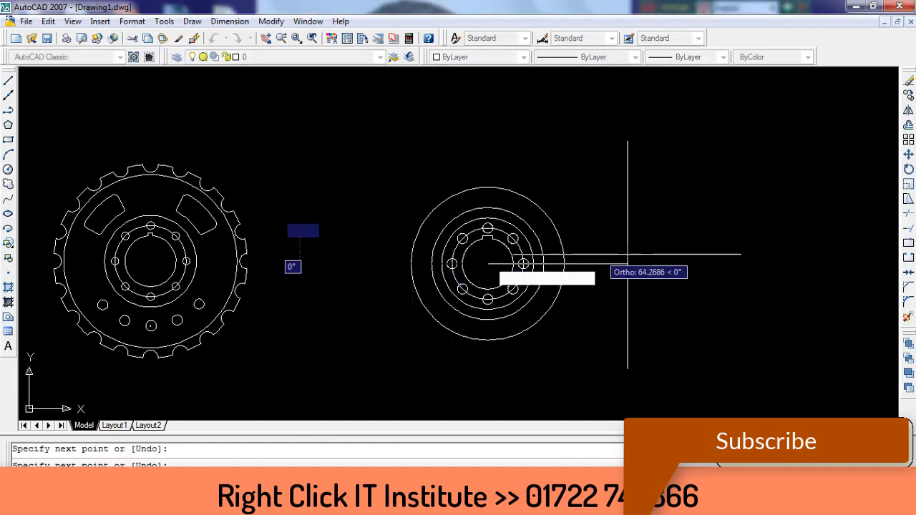
click(708, 264)
key(Return)
Draw a vertical centre line through the keyed bore's centre, extending beyond the radius 15 circle above and below
key(Return)
click(490, 264)
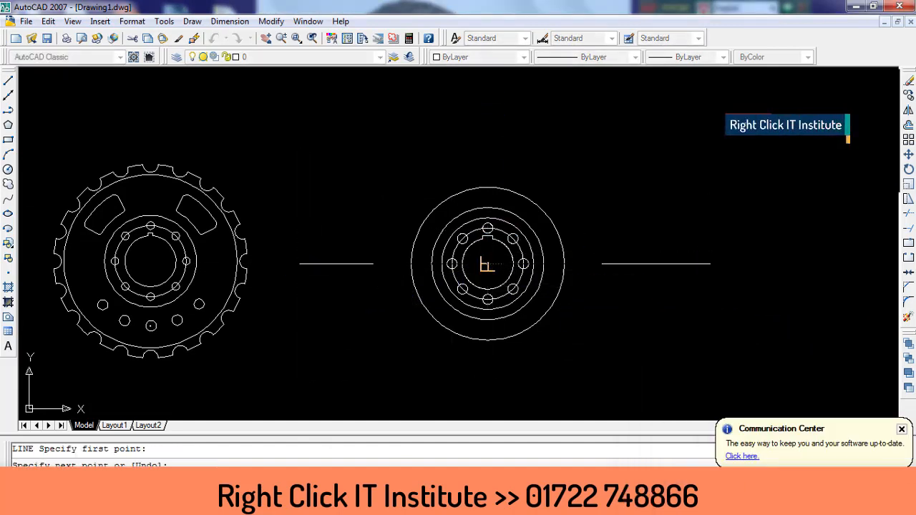
click(493, 98)
click(487, 399)
key(Return)
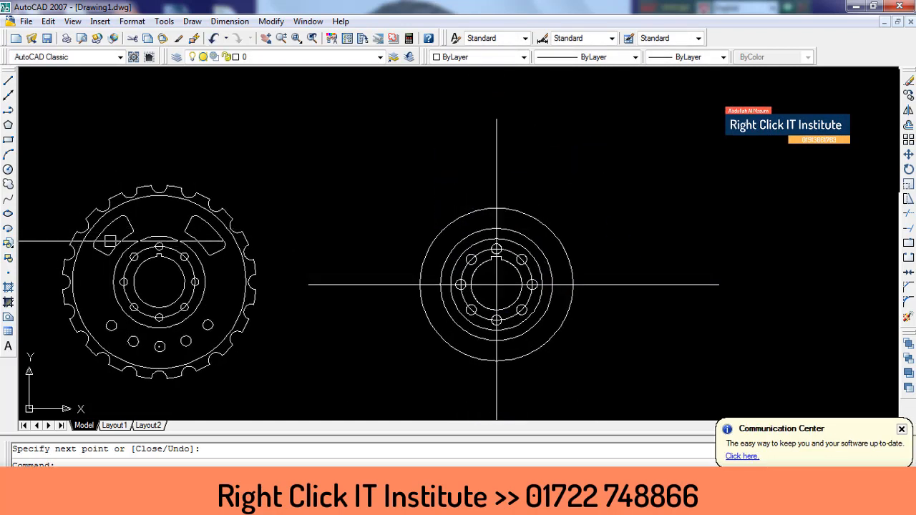
With ortho off, draw a guide line from the bore's centre at about 120 degrees, past the radius 15 circle
scroll(505, 253, up, 2)
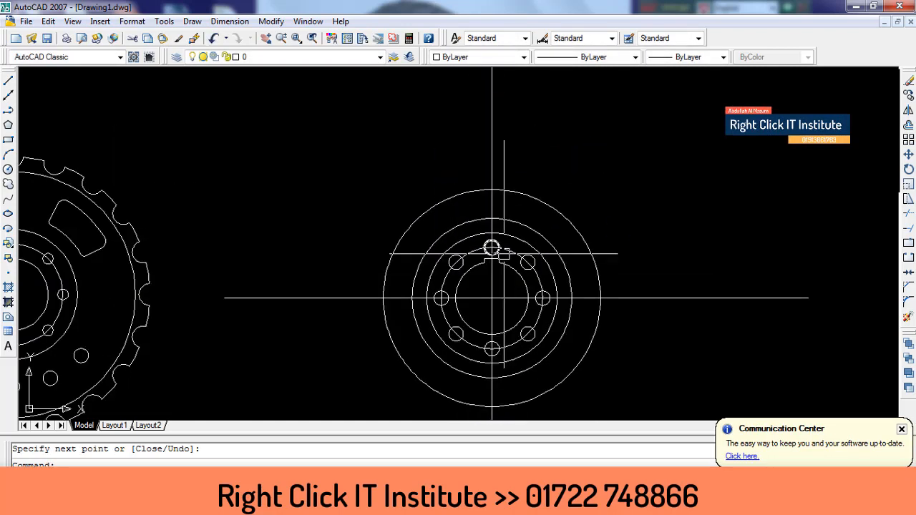
text(l)
key(Return)
click(491, 298)
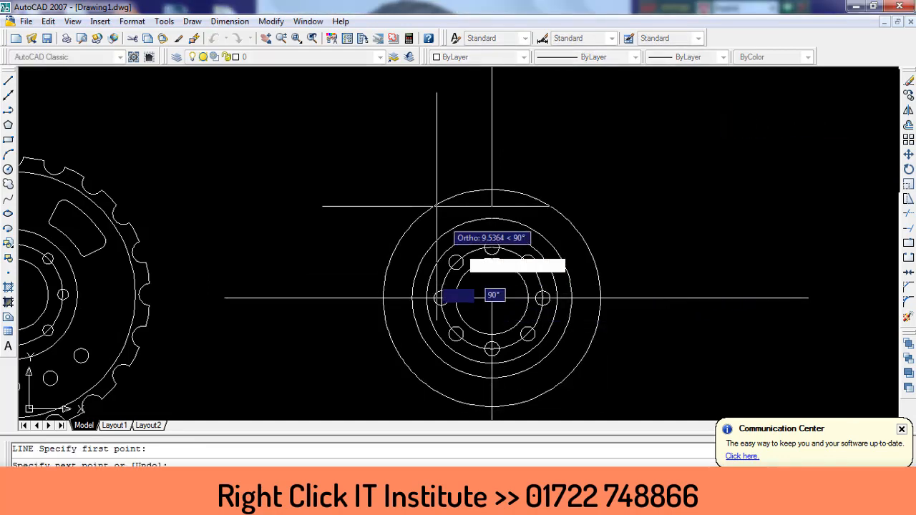
key(F8)
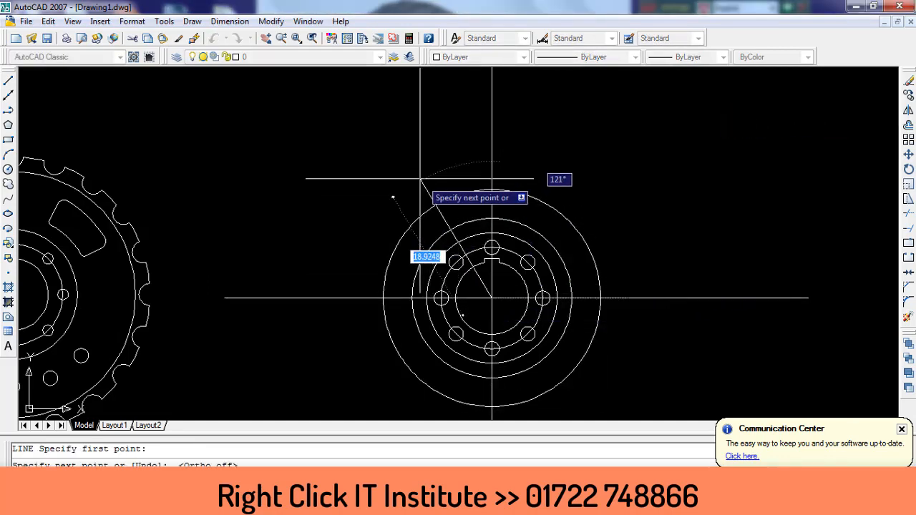
click(410, 155)
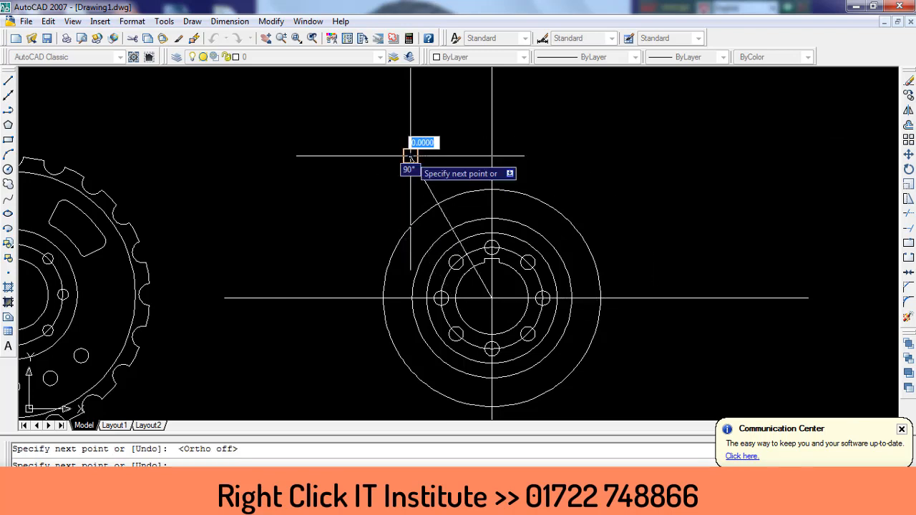
key(Return)
Draw a second, shallower guide line from the bore's centre up and to the left, past the radius 15 circle
key(Return)
click(492, 298)
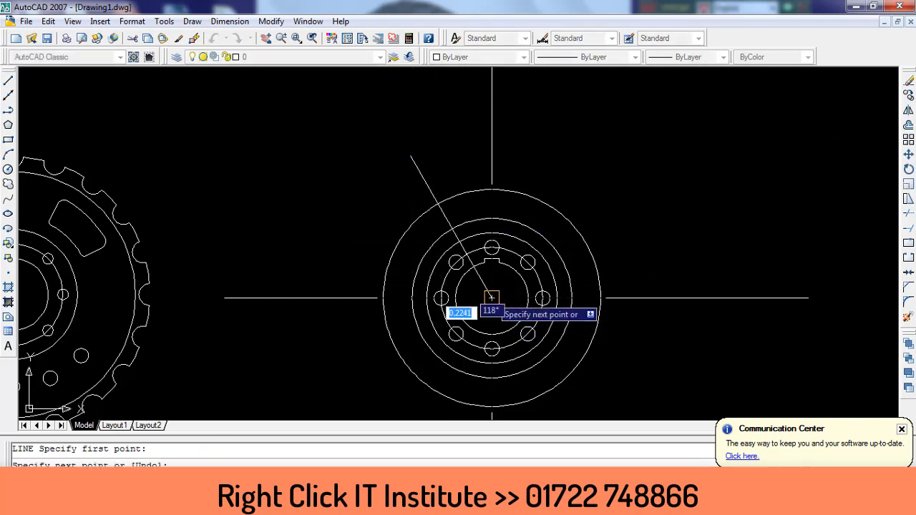
click(343, 227)
key(Return)
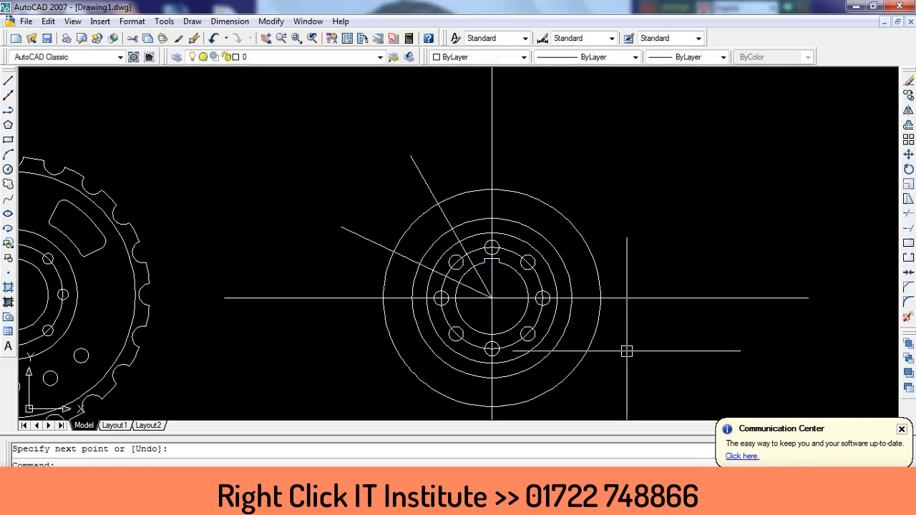
Trim both slanted guide lines between the radius 9 and 11 circles, and trim the radius 11 arc below the shallower line
text(tr)
key(Return)
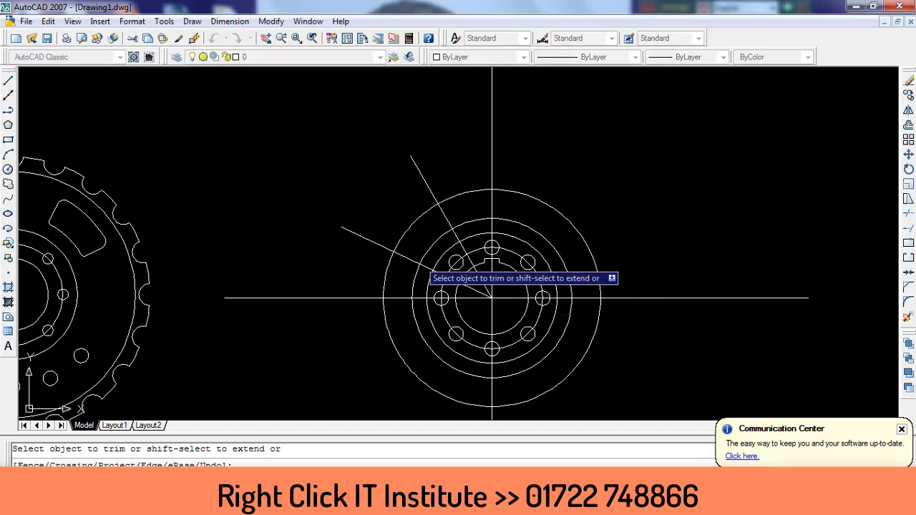
scroll(440, 269, up, 3)
click(471, 238)
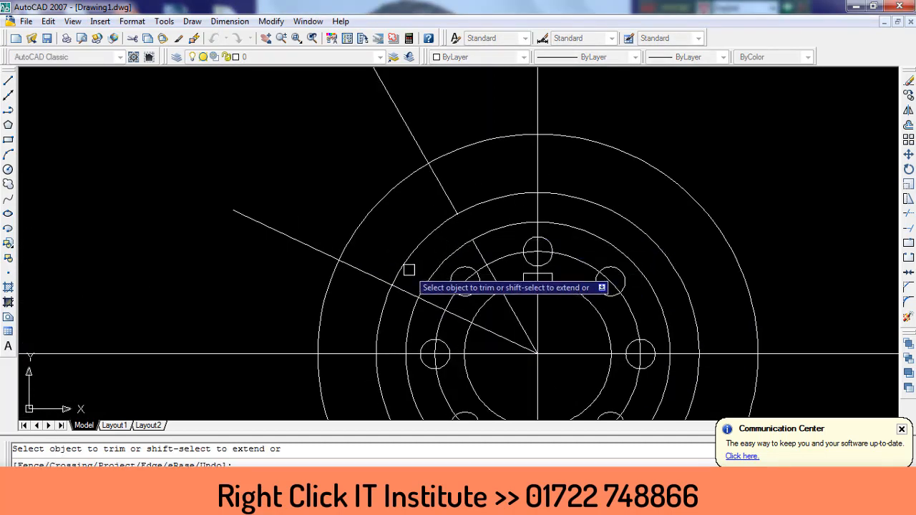
click(409, 289)
click(389, 299)
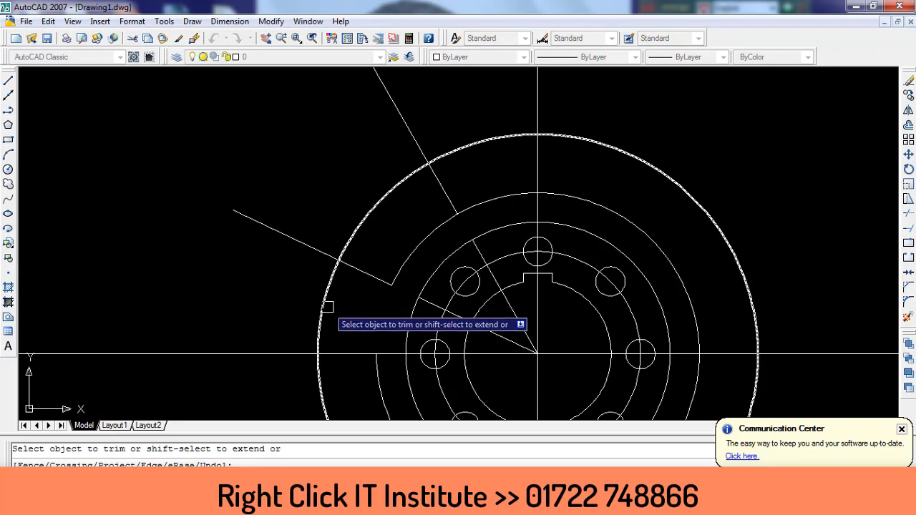
Trim the guide line ends outside the radius 15 circle and the circle arcs beside the slot, leaving a closed slot outline
click(326, 310)
click(316, 238)
click(281, 273)
click(429, 102)
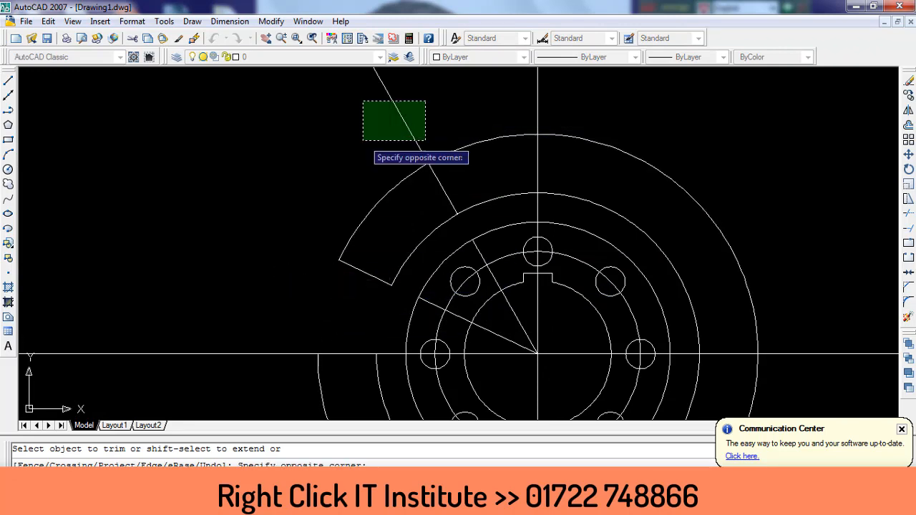
click(364, 143)
click(479, 143)
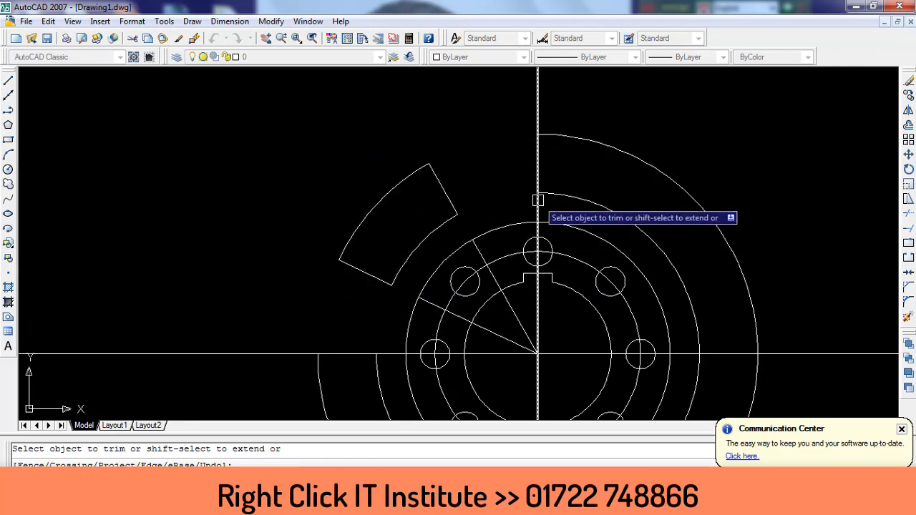
scroll(565, 215, down, 3)
key(Escape)
Erase the leftover radius 11 and 15 arcs and the two slanted guide line segments inside the radius 9 circle
click(652, 162)
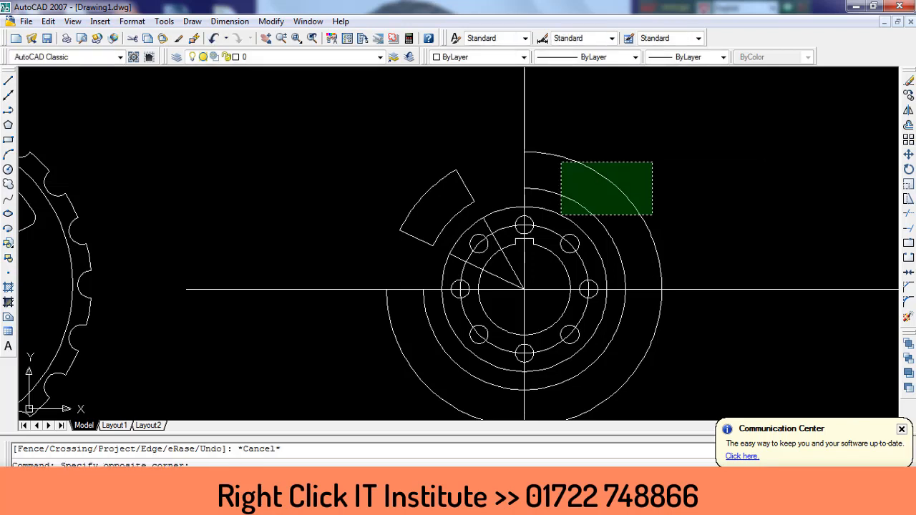
click(571, 211)
key(Delete)
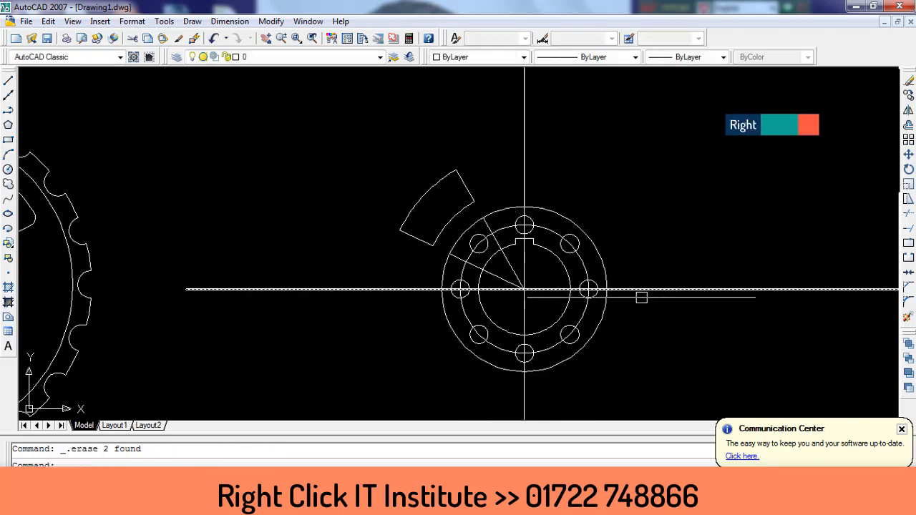
scroll(524, 271, up, 3)
click(524, 272)
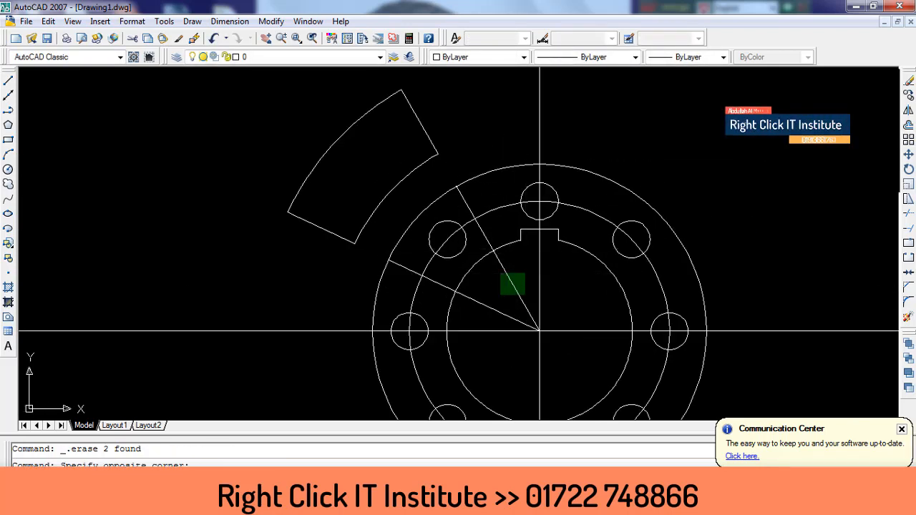
click(488, 308)
key(Delete)
Fillet the slot's upper outer corner, between the outer arc and the steeper end line, with radius 2
scroll(489, 301, down, 4)
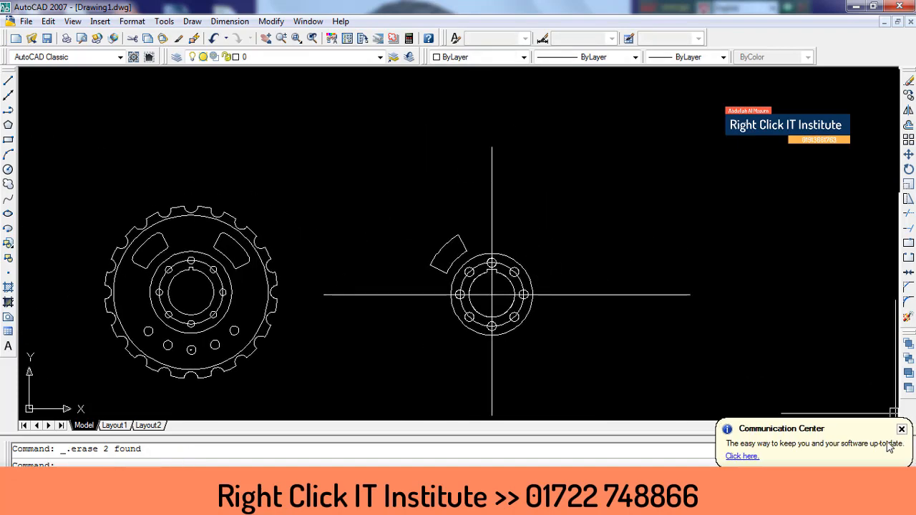
scroll(472, 261, up, 5)
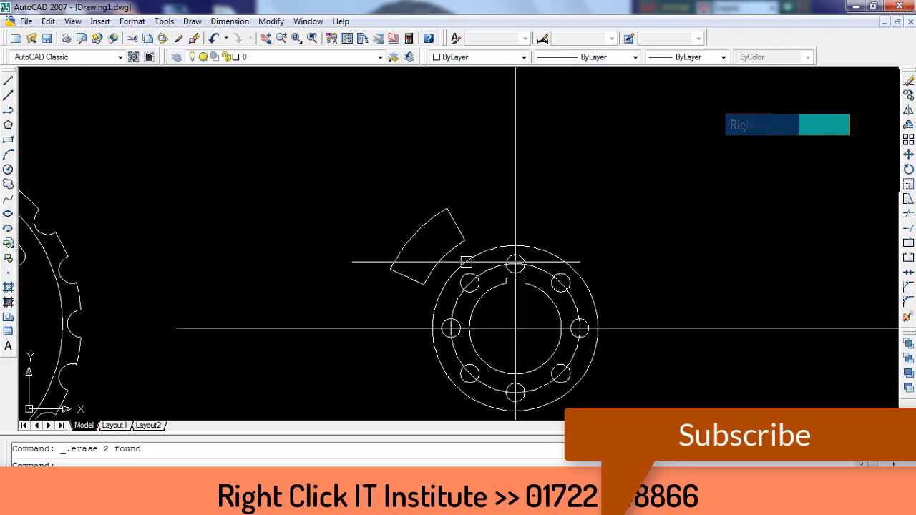
text(f)
key(Return)
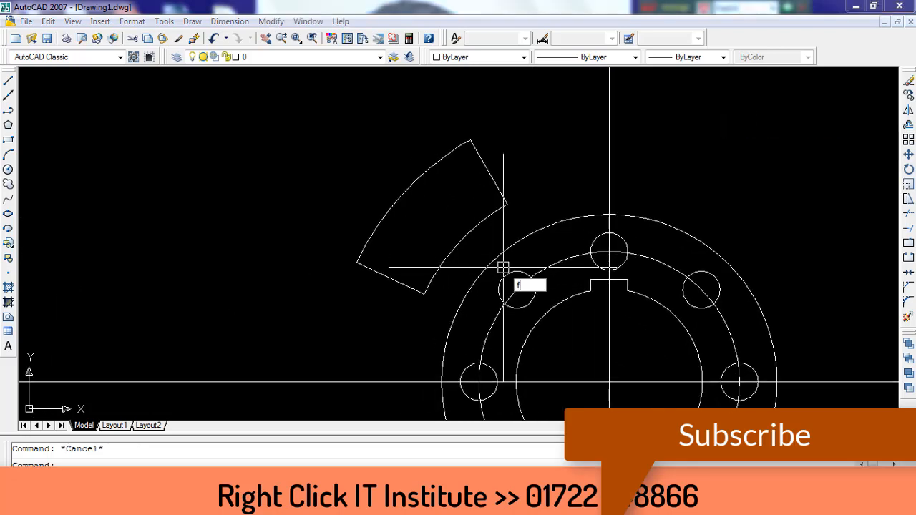
text(r)
key(Return)
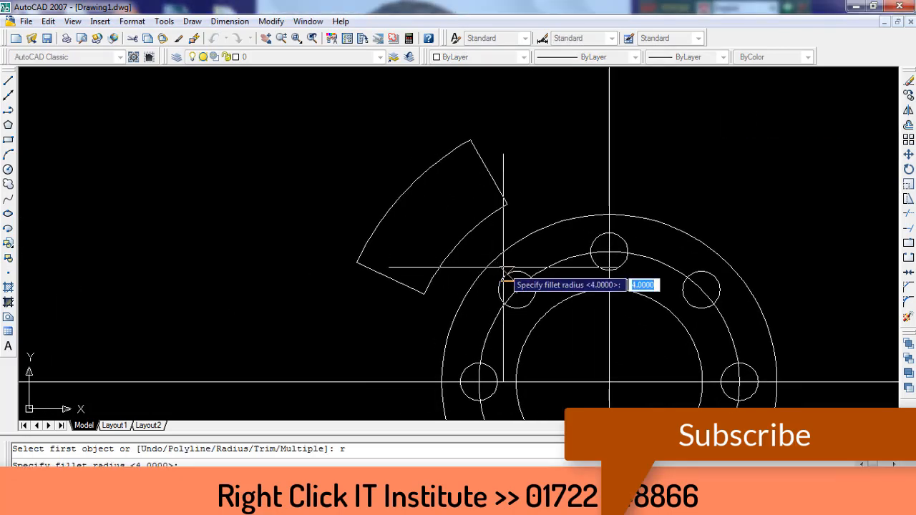
text(2)
key(Return)
click(453, 156)
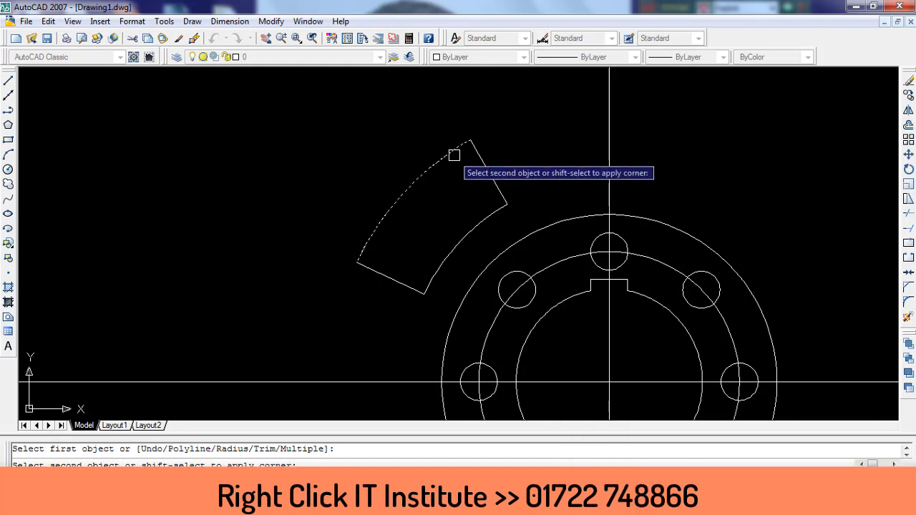
click(486, 170)
Fillet the slot's lower outer corner, between the outer arc and the shallower end line, with the same radius 2
key(Return)
click(364, 250)
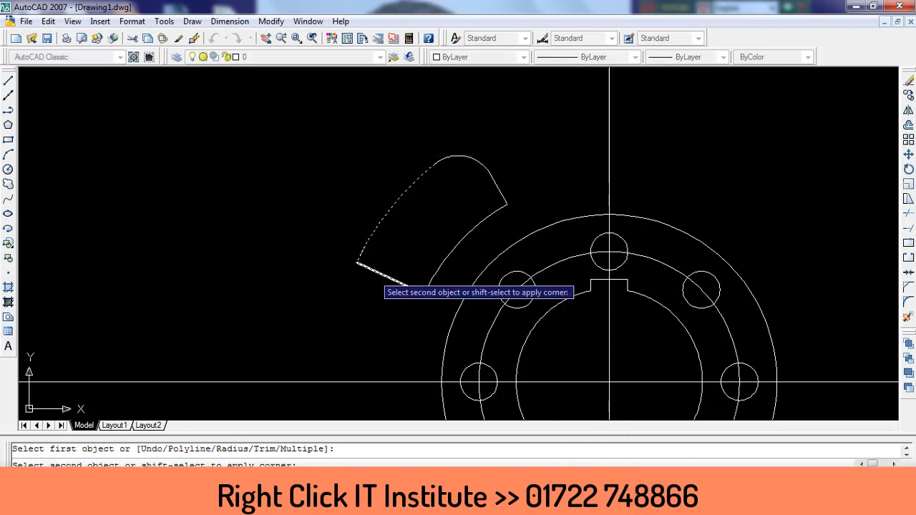
click(382, 278)
key(Return)
key(Escape)
key(Escape)
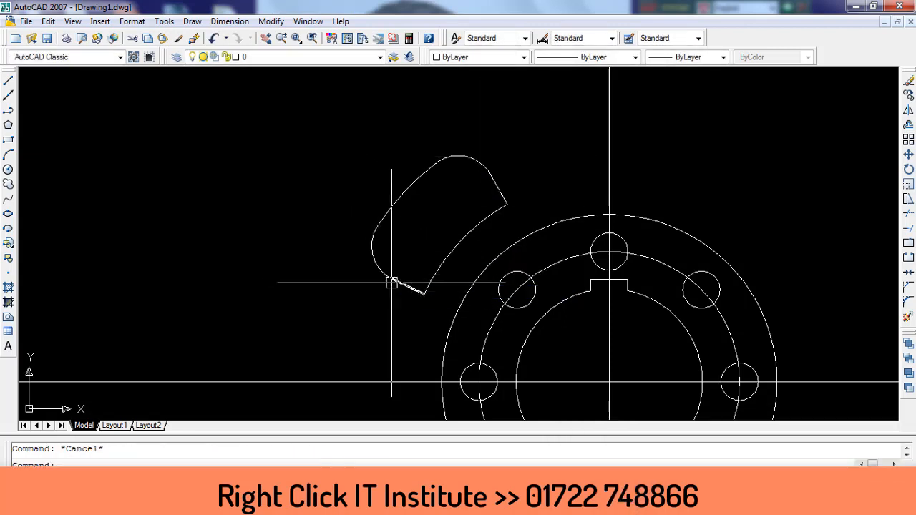
Fillet the slot's two inner corners, where the inner arc meets the end lines, with radius 1
text(f)
key(Return)
text(r)
key(Return)
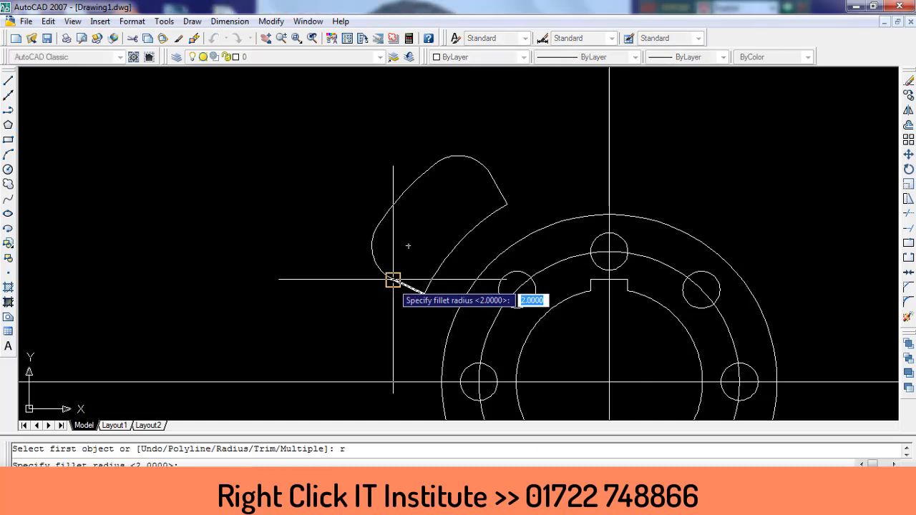
text(1)
key(Return)
click(406, 286)
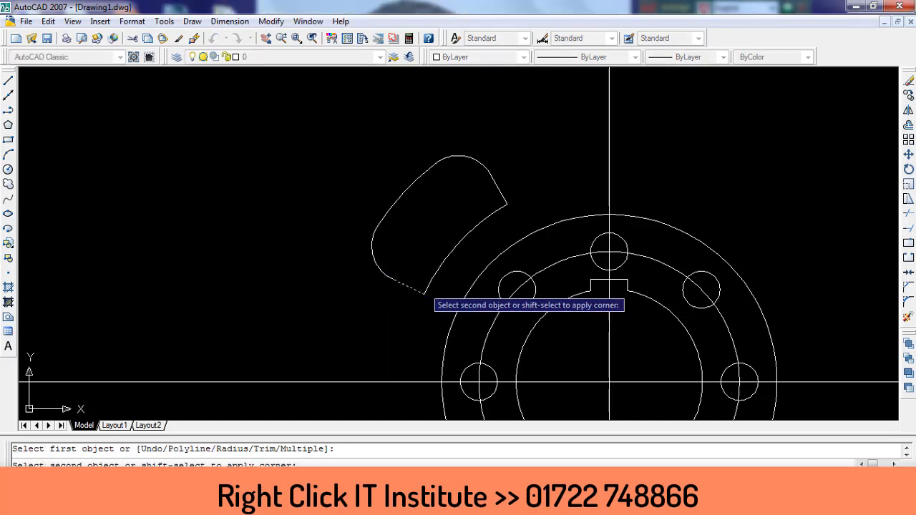
click(492, 223)
key(Return)
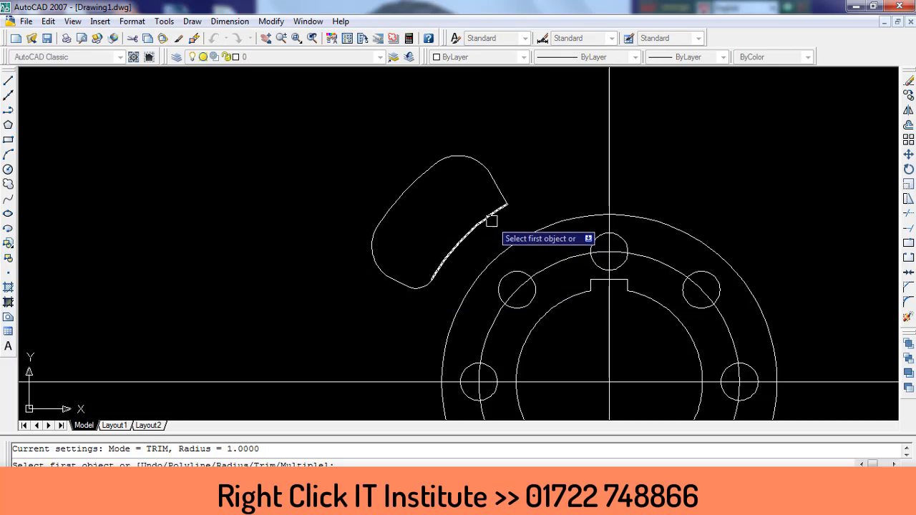
click(490, 221)
scroll(505, 211, down, 4)
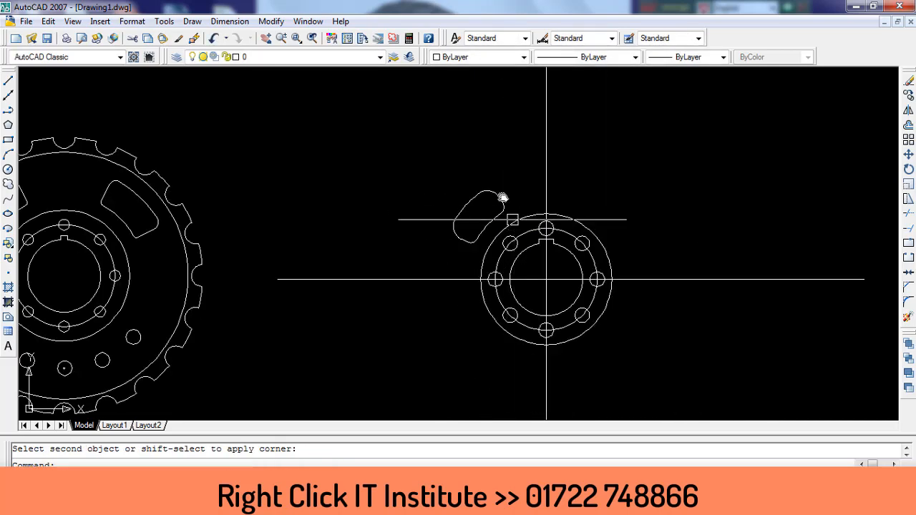
Mirror the filleted slot about the vertical centre line through the bore's centre, keeping the original
middle_drag(503, 197, 486, 148)
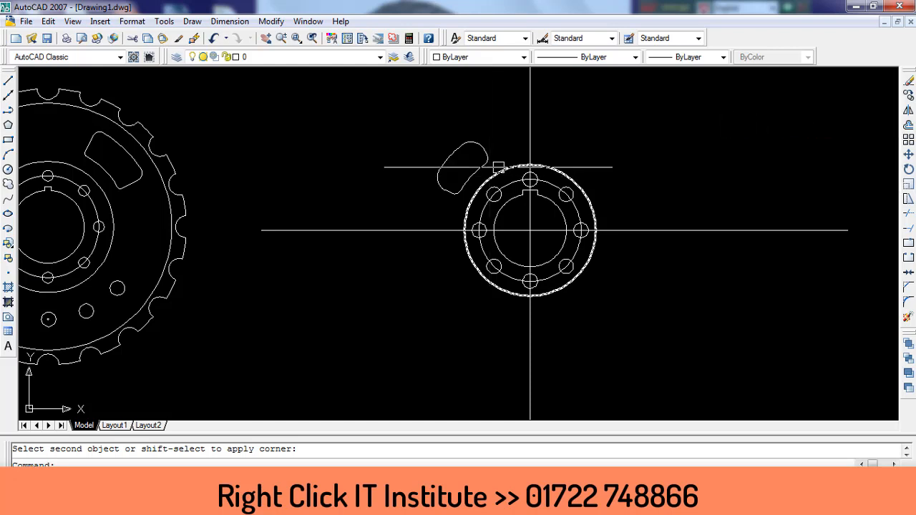
scroll(499, 167, down, 3)
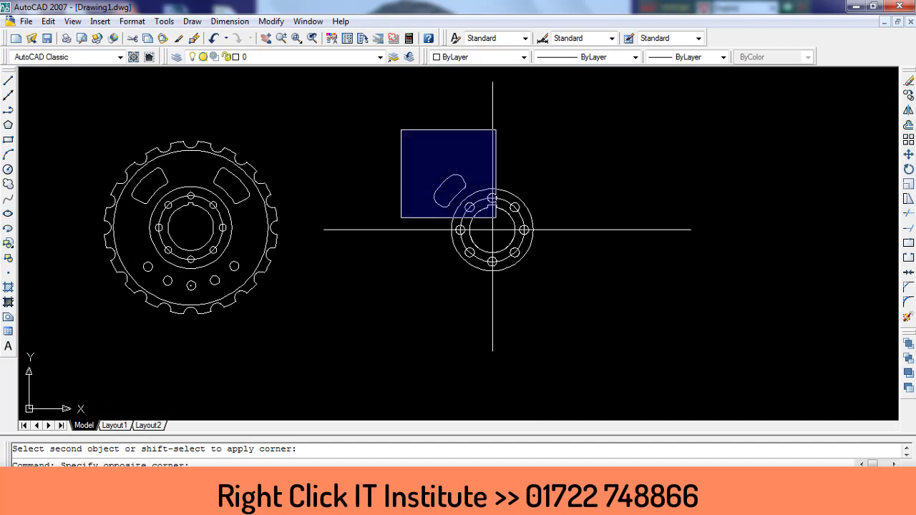
click(484, 209)
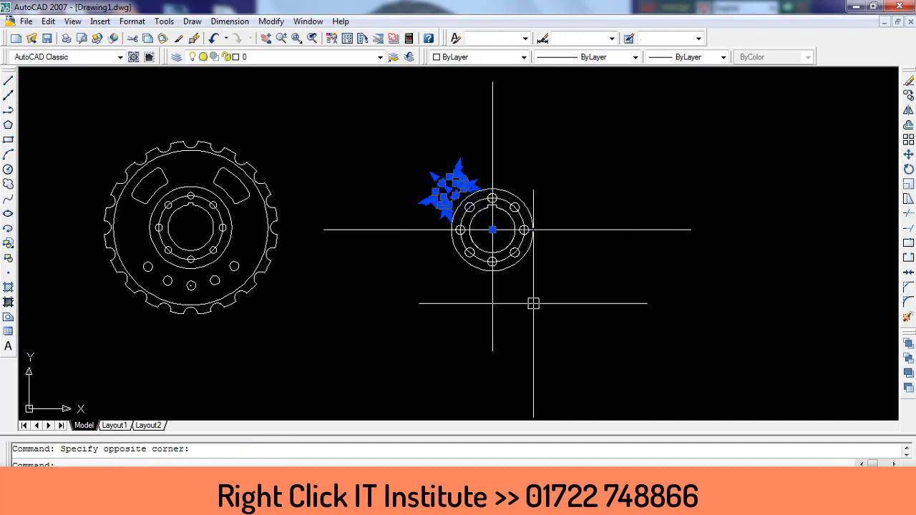
text(mi)
key(Return)
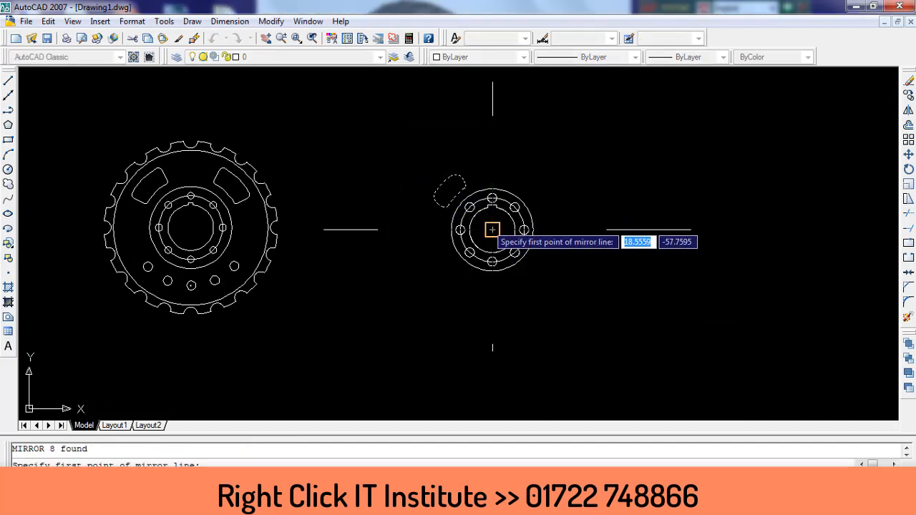
click(492, 230)
click(492, 351)
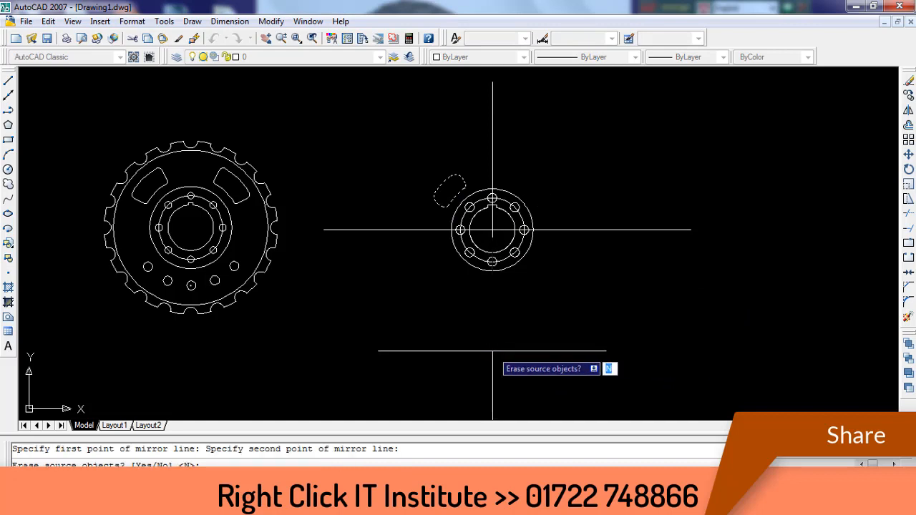
key(Return)
middle_drag(545, 253, 542, 252)
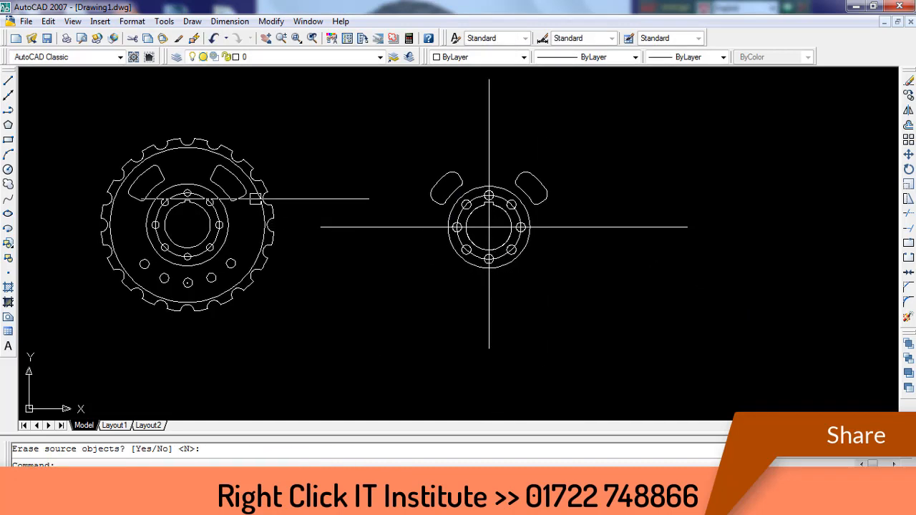
Draw a circle centred on the bore of the new gear, passing through the midpoint of the upper-right slot's lower end line
key(Escape)
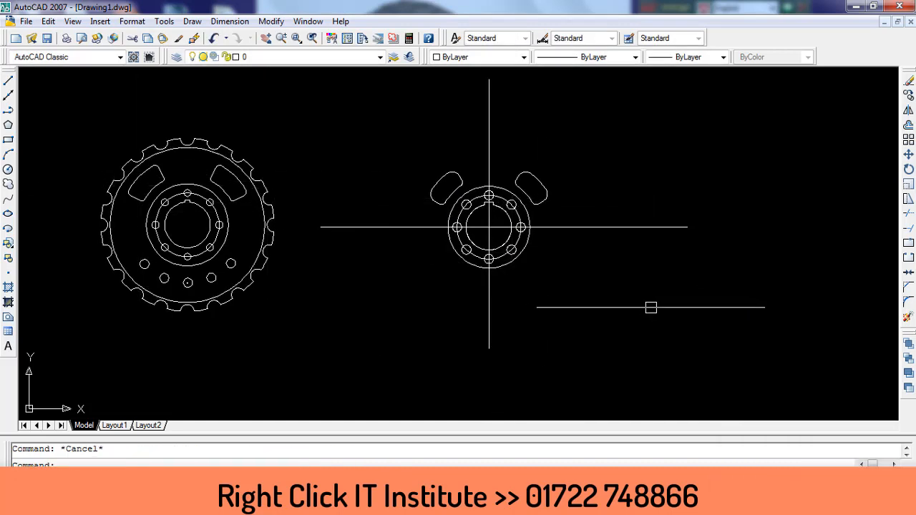
text(c)
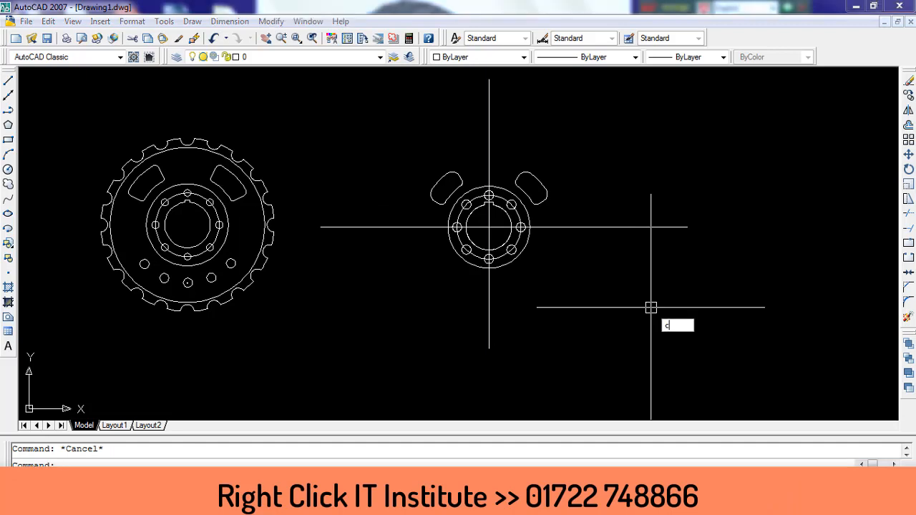
key(Return)
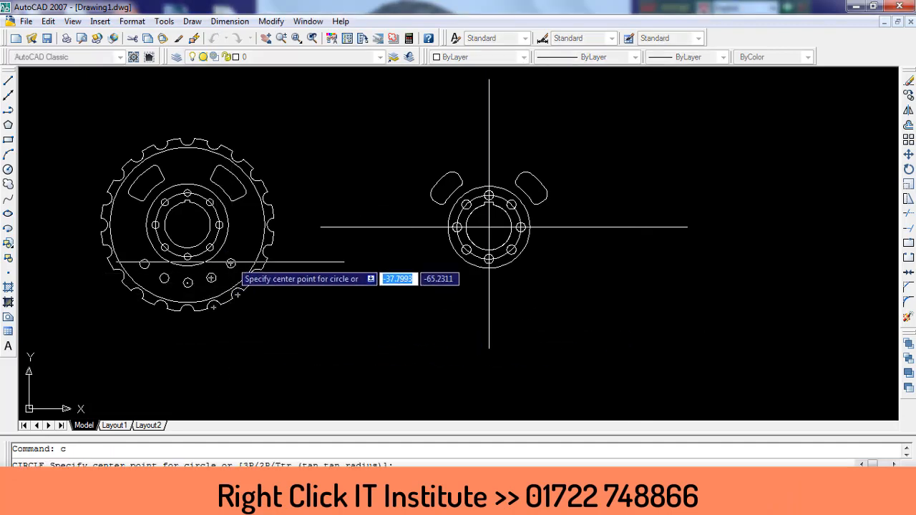
scroll(158, 278, up, 3)
middle_drag(158, 278, 285, 281)
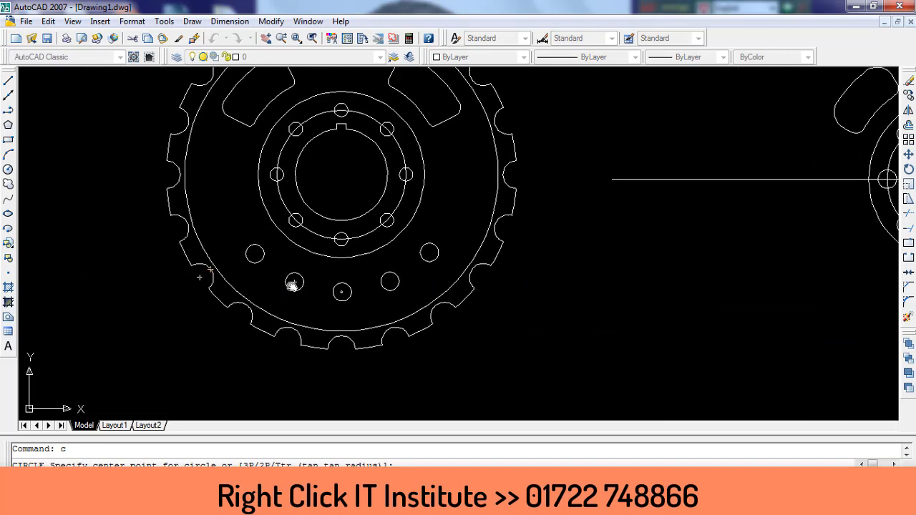
scroll(404, 275, down, 5)
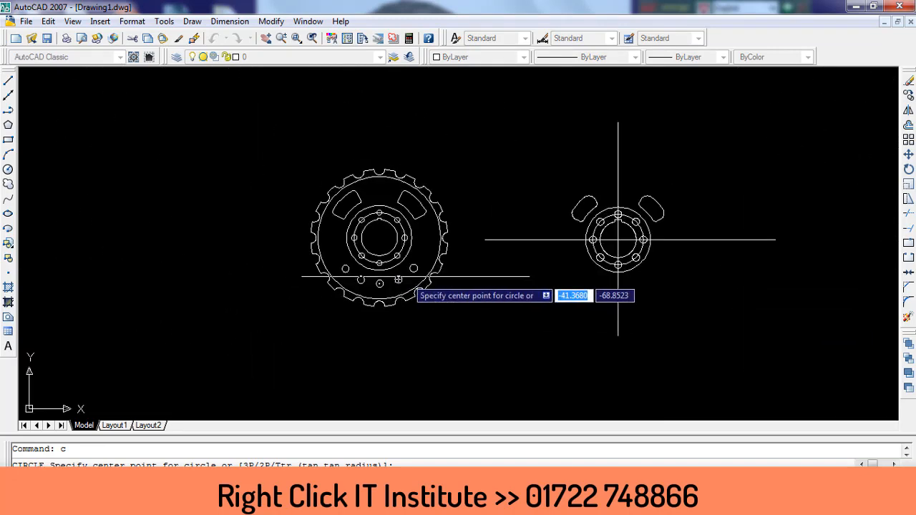
middle_drag(570, 279, 479, 278)
scroll(532, 244, up, 2)
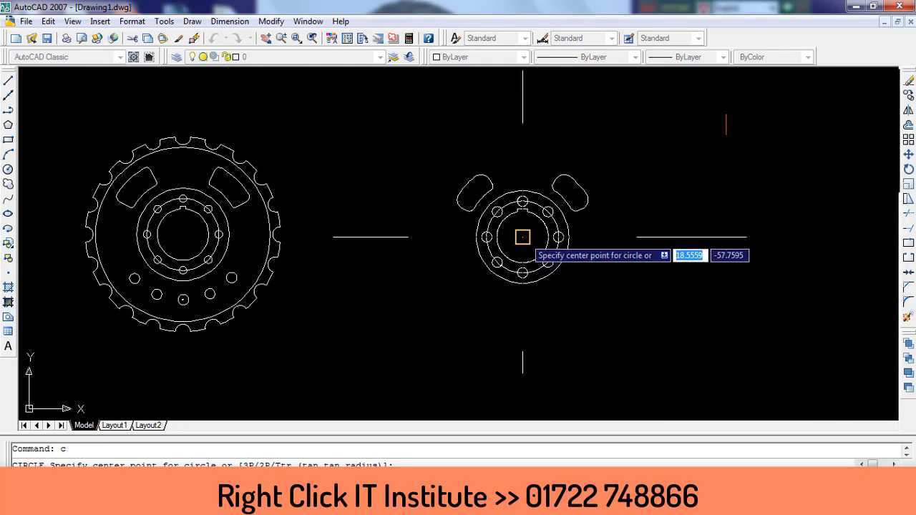
click(523, 240)
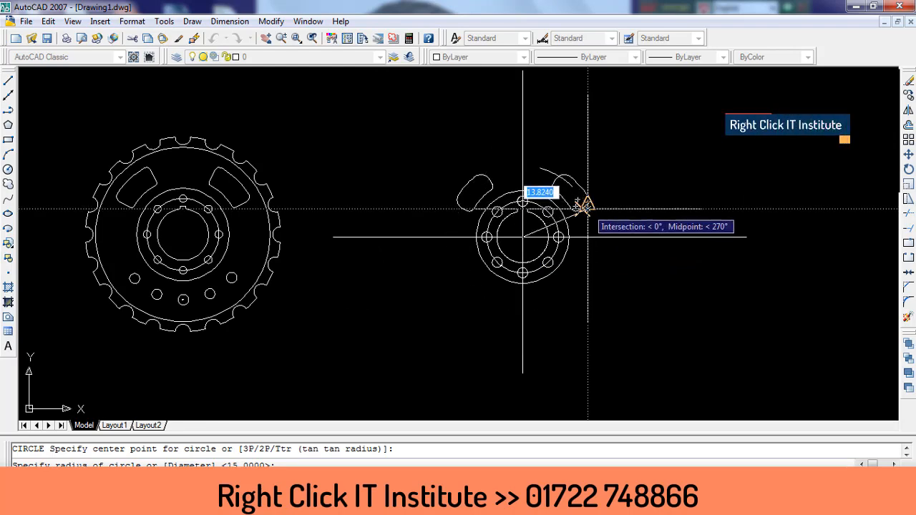
scroll(591, 209, up, 5)
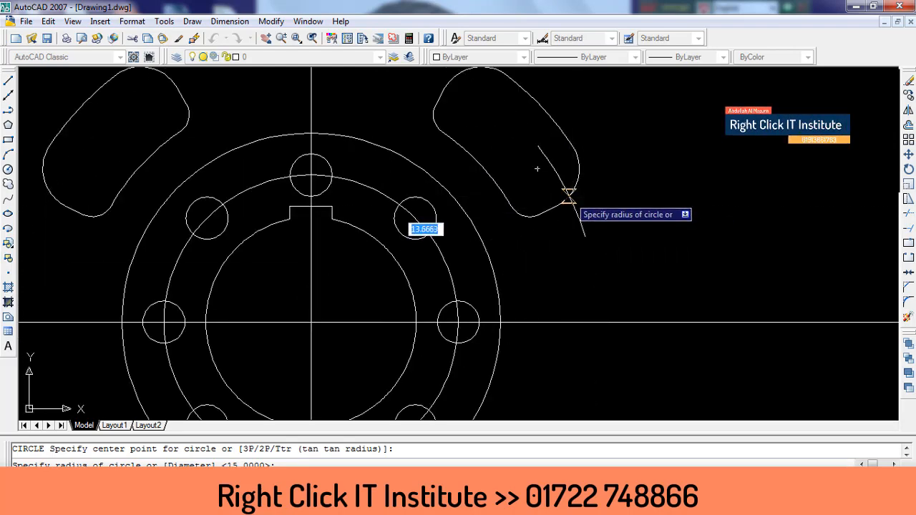
click(568, 193)
scroll(615, 207, down, 5)
scroll(604, 249, up, 3)
key(Escape)
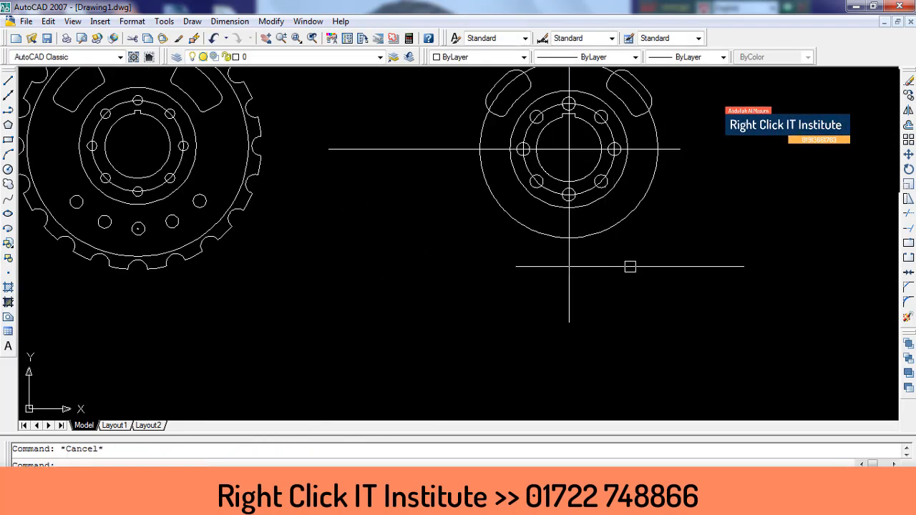
Draw a diagonal line from the bore's centre through the lower-right bolt hole, ending outside the new circle
text(l)
key(Return)
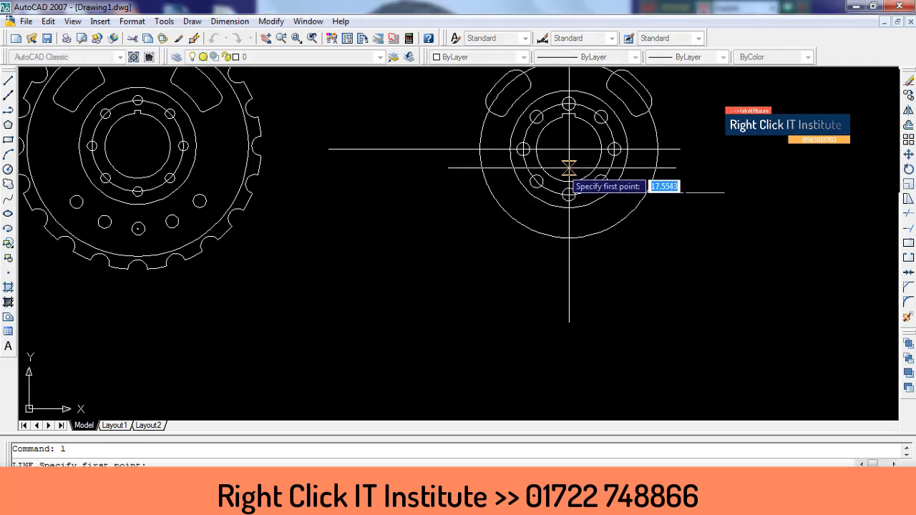
click(568, 149)
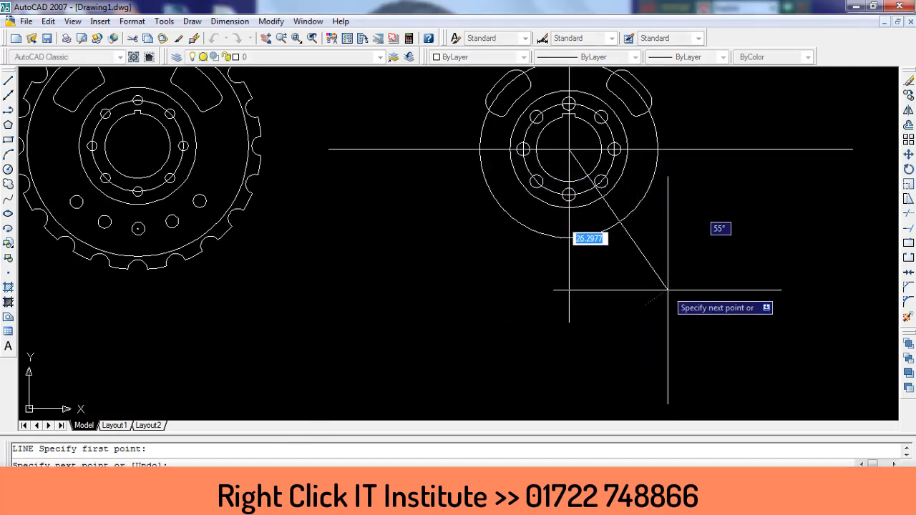
click(699, 282)
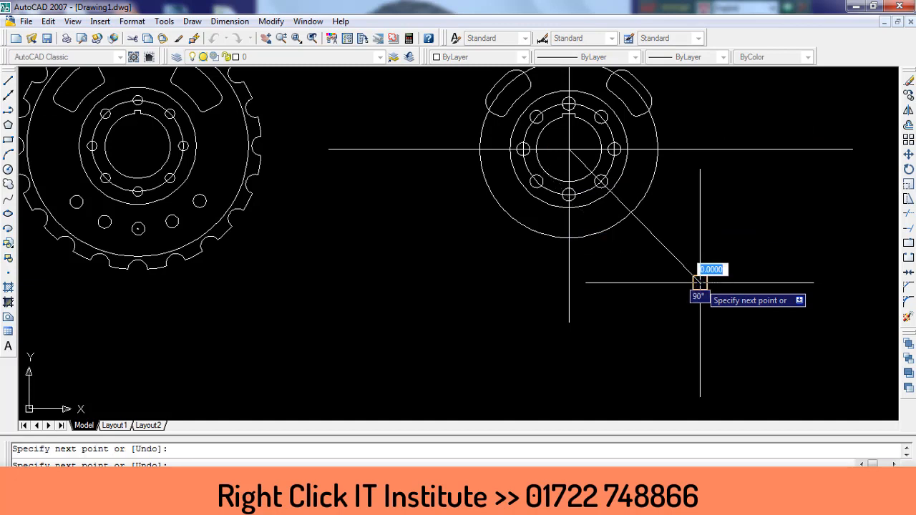
key(Return)
Mirror the diagonal line about the vertical centre line, keeping the original
click(749, 254)
click(666, 317)
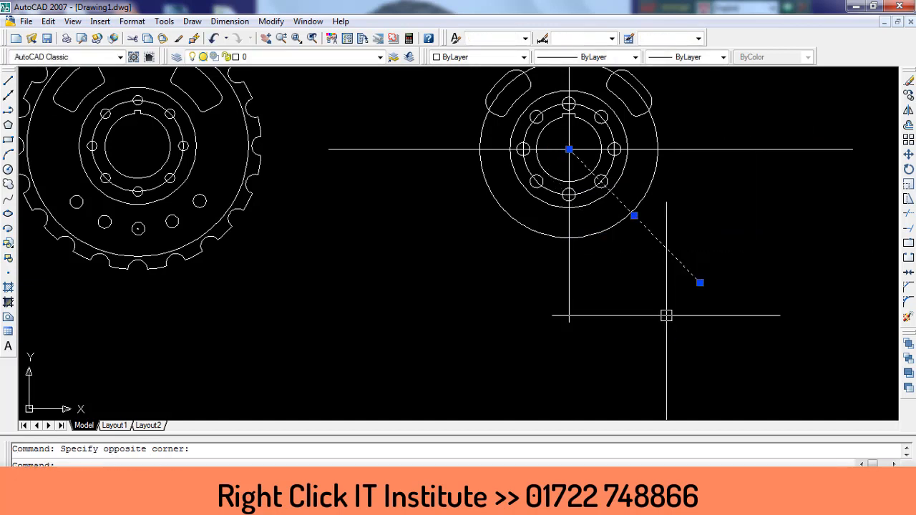
text(mi)
key(Return)
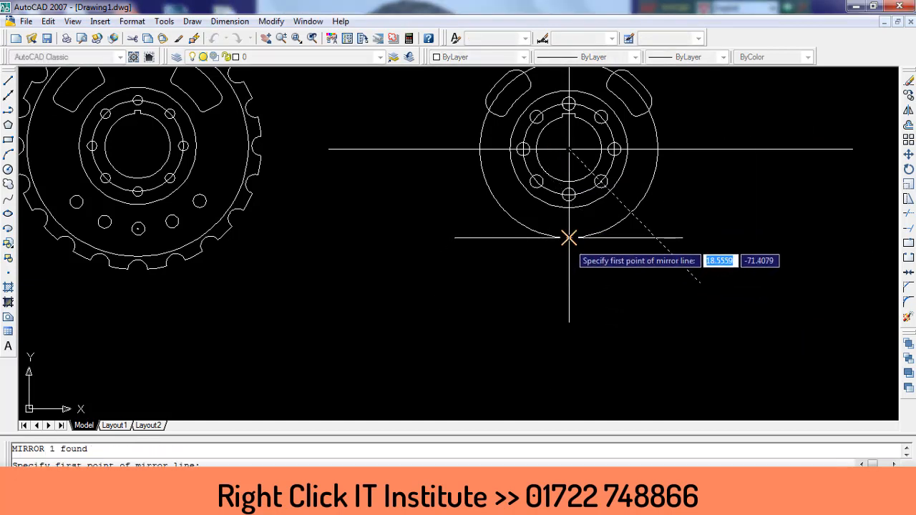
click(569, 237)
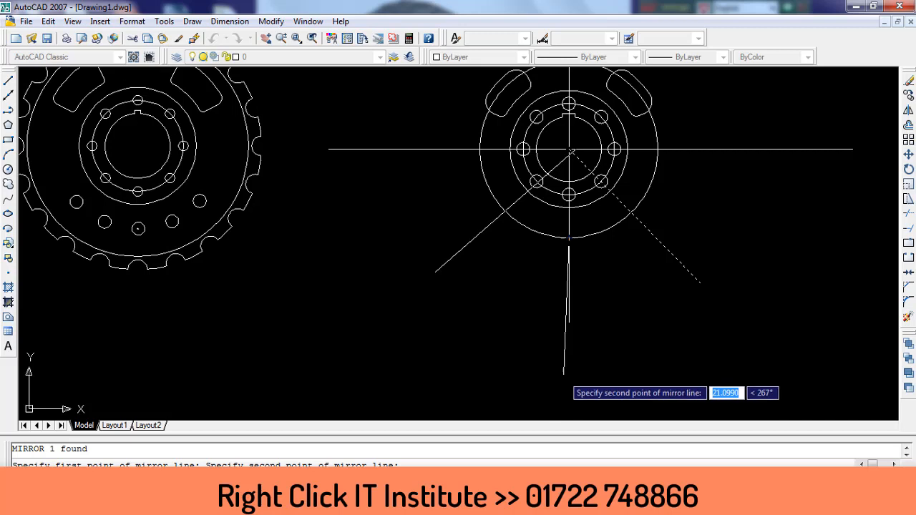
click(567, 320)
key(Return)
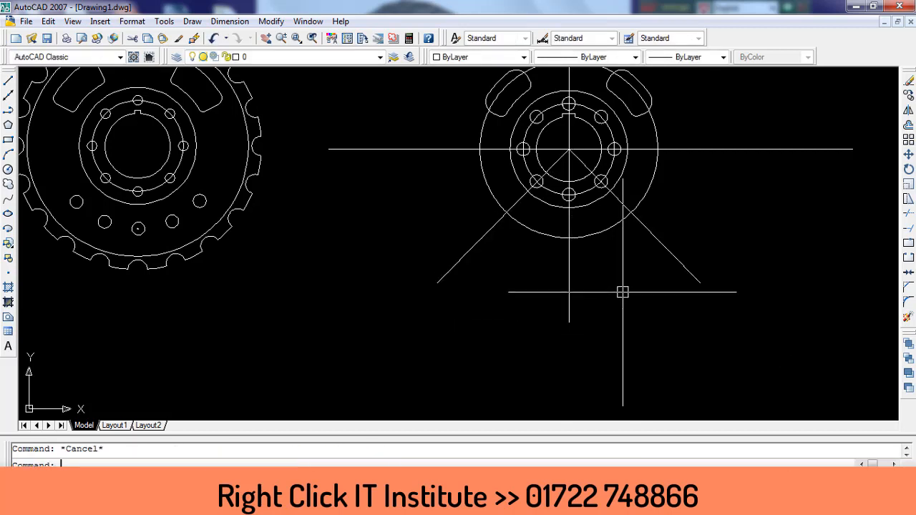
Trim the guide circle between the horizontal centre line and both diagonals, and erase its upper half, leaving only the lower arc
text(t)
key(Return)
key(Return)
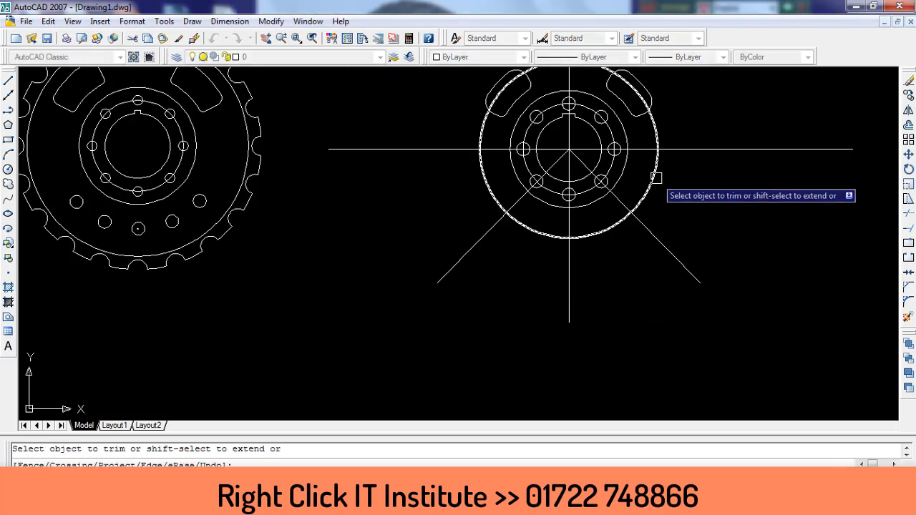
click(493, 192)
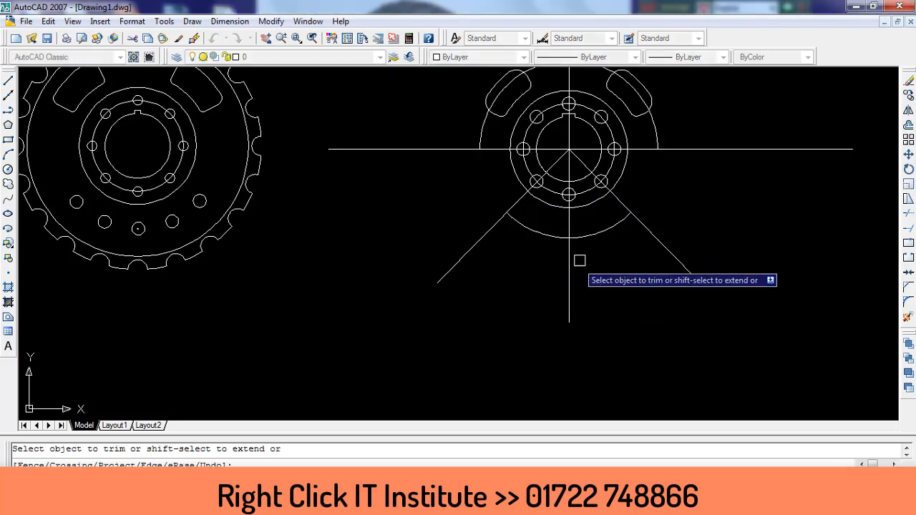
key(Escape)
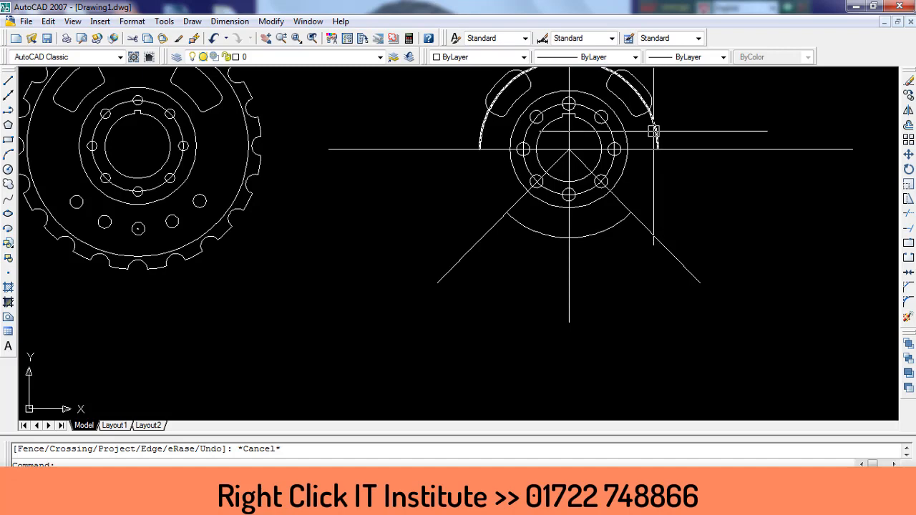
click(653, 131)
key(Delete)
scroll(606, 216, down, 2)
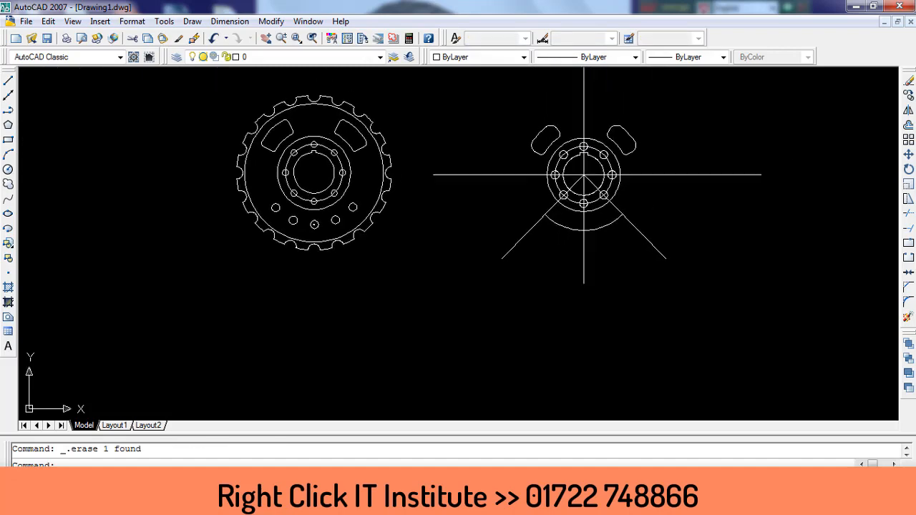
Erase both diagonal construction lines below the bore
scroll(612, 257, up, 2)
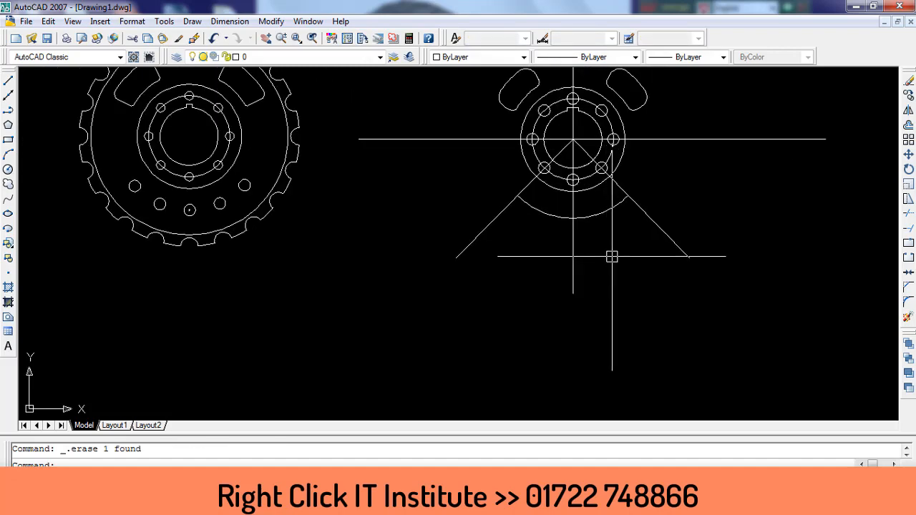
click(658, 230)
key(Delete)
click(493, 221)
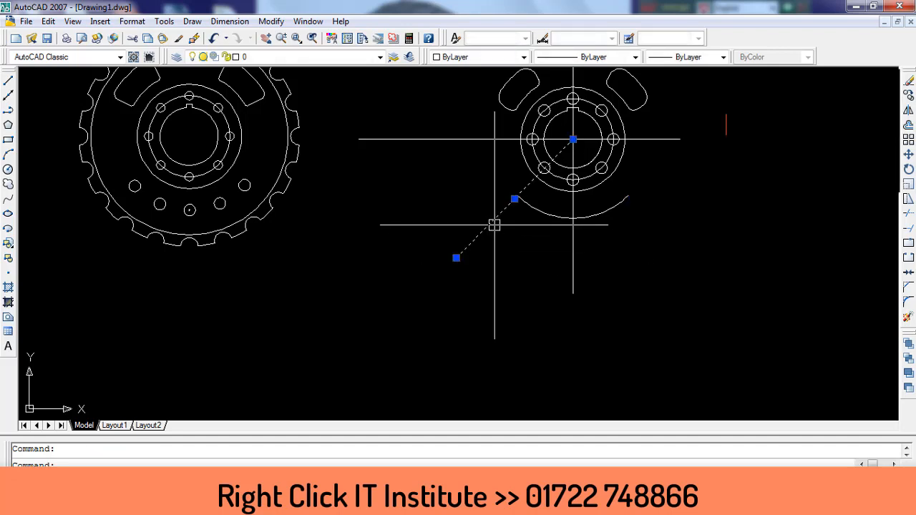
key(Delete)
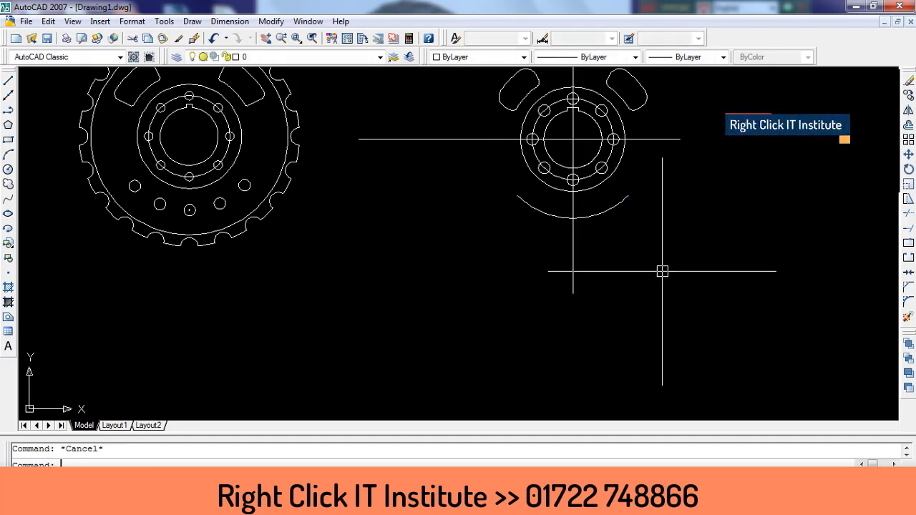
Try a circle of radius 1 where the lower arc crosses the vertical centre line, and erase it
text(c)
key(Return)
click(572, 214)
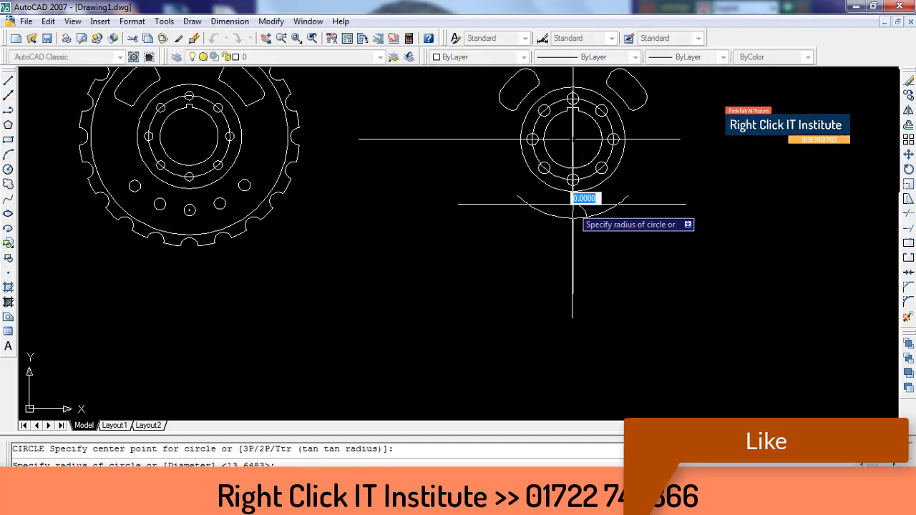
text(1)
key(Return)
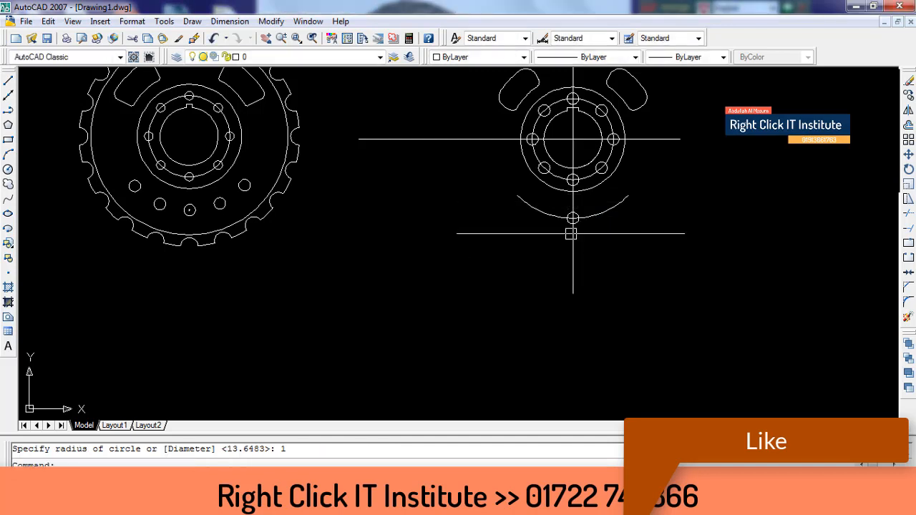
scroll(570, 234, up, 4)
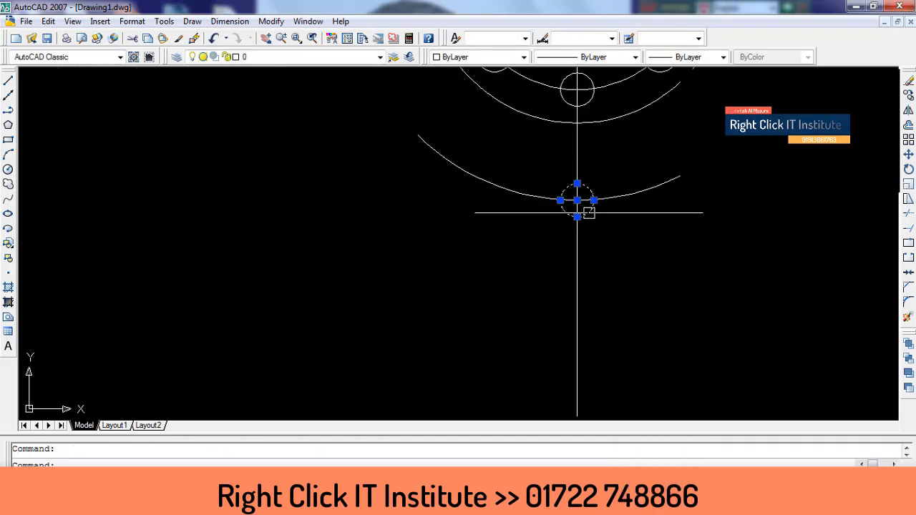
key(Delete)
key(Escape)
Draw a circle of radius 1.5 centred where the lower arc crosses the vertical centre line
text(c)
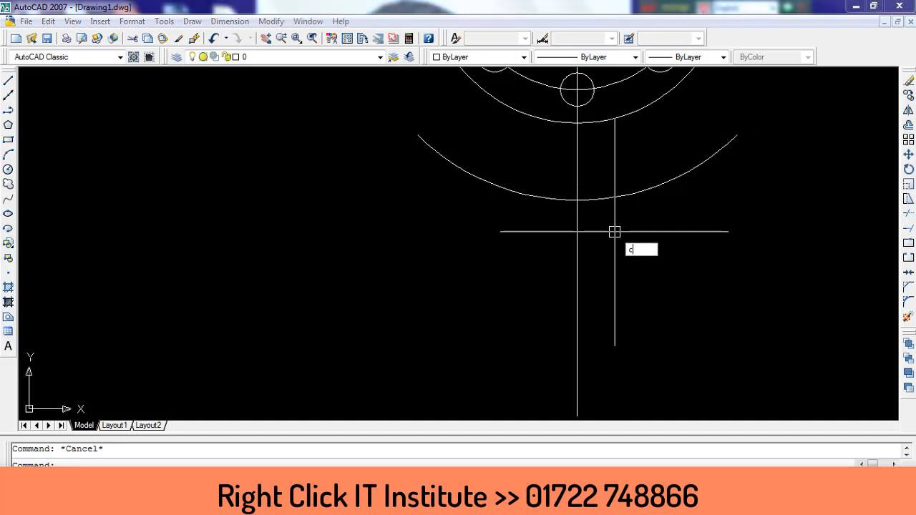
key(Return)
click(576, 201)
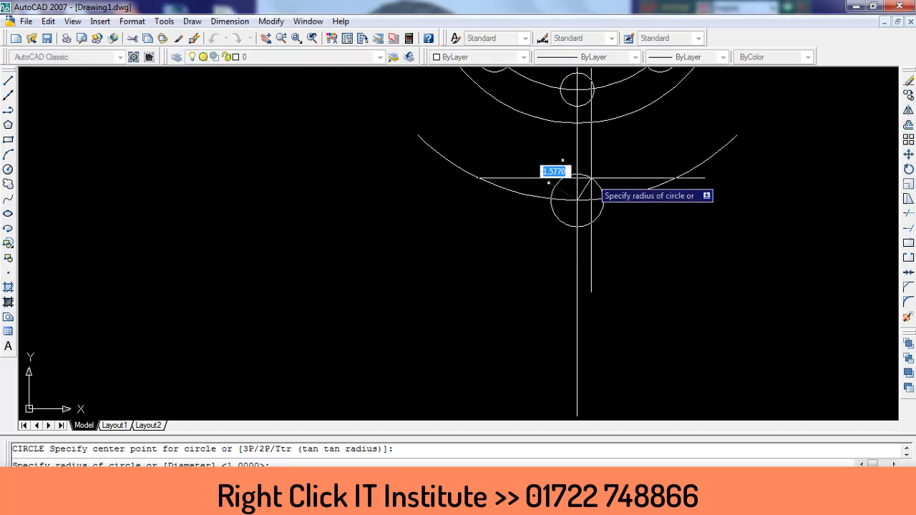
text(1)
key(Return)
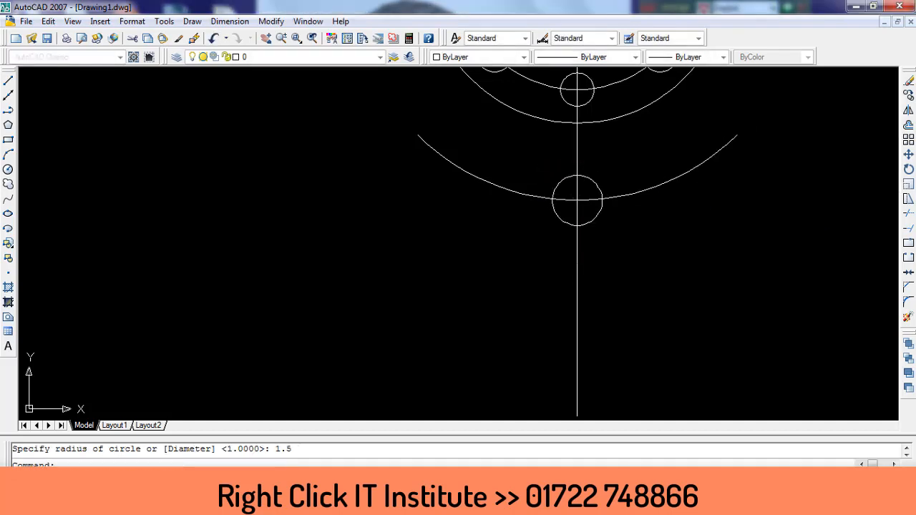
Create a 360-degree polar array of 15 items from the radius 1.5 circle, centred on the hub
text(ar)
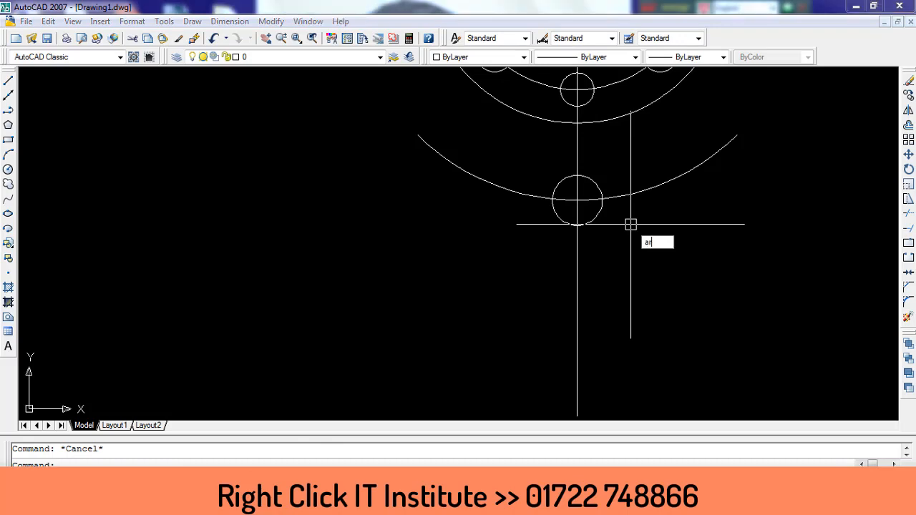
key(Return)
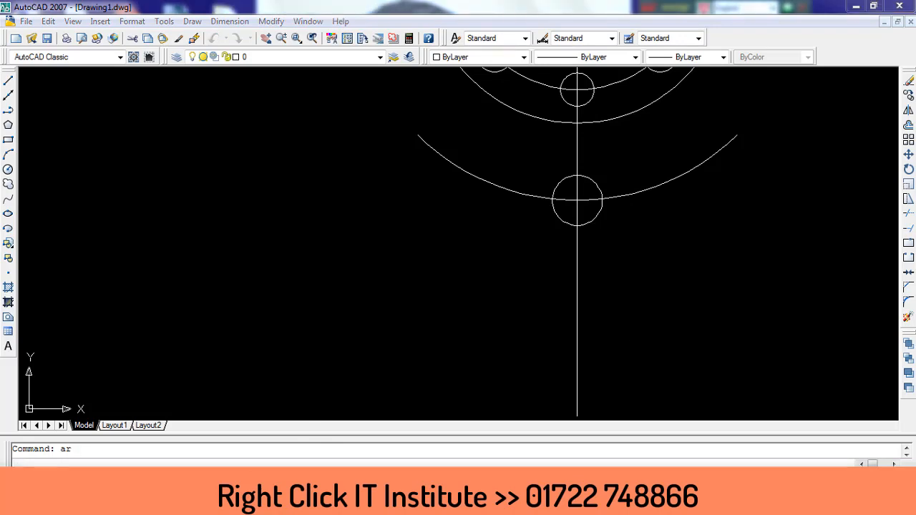
click(487, 177)
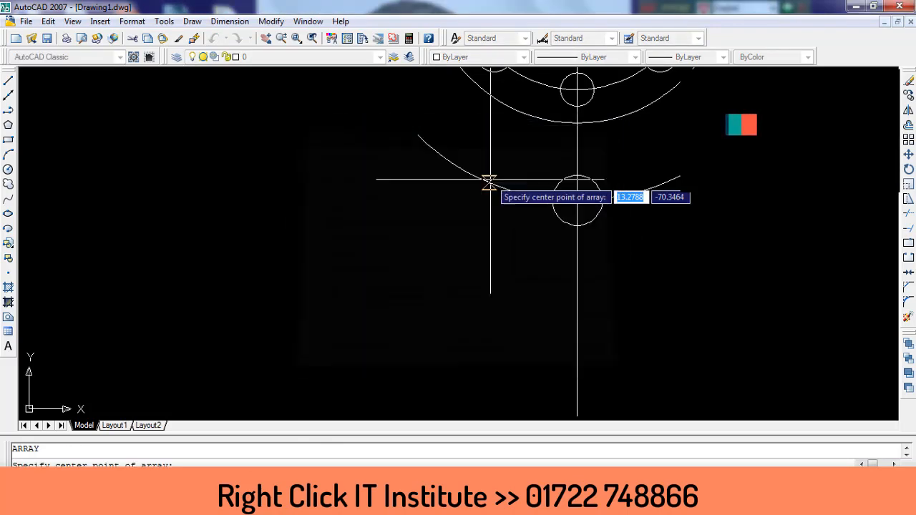
scroll(490, 180, down, 2)
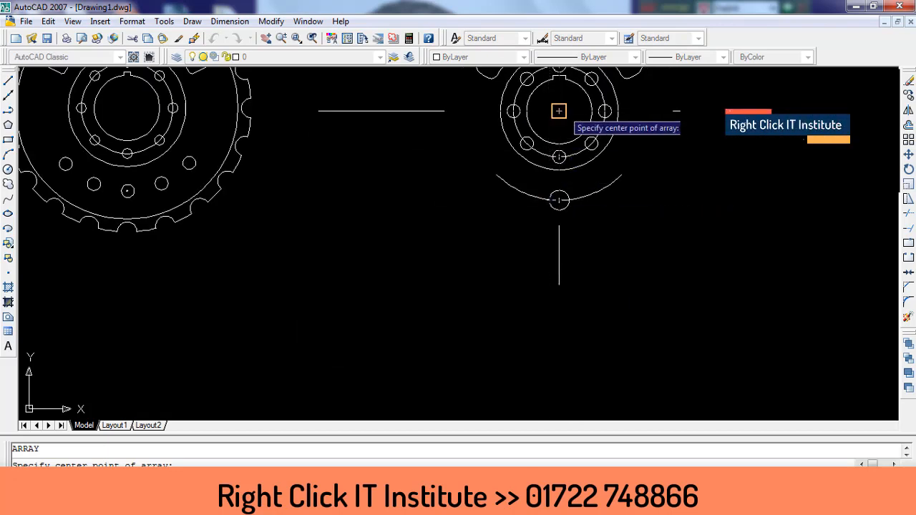
click(559, 110)
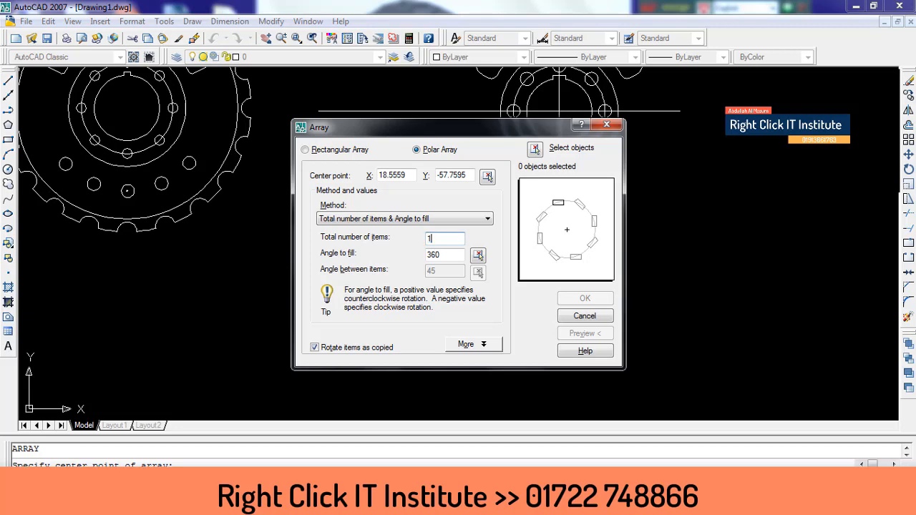
click(535, 149)
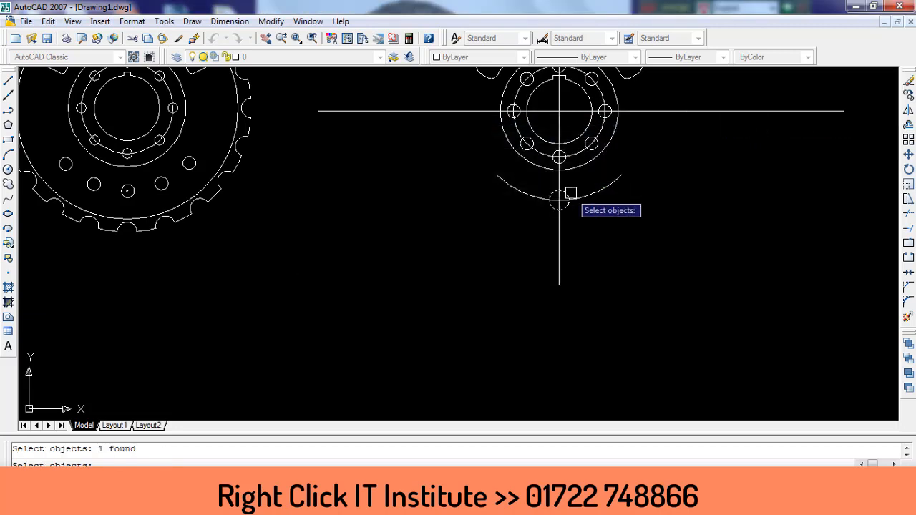
key(Return)
click(583, 299)
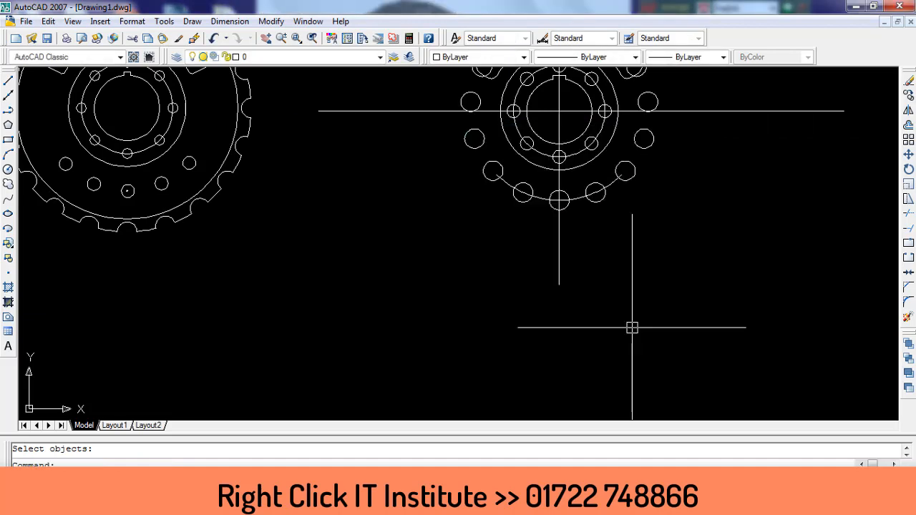
Erase the five arrayed circles on the right half of the hub, from below the horizontal centre line up to the top
middle_drag(612, 304, 604, 385)
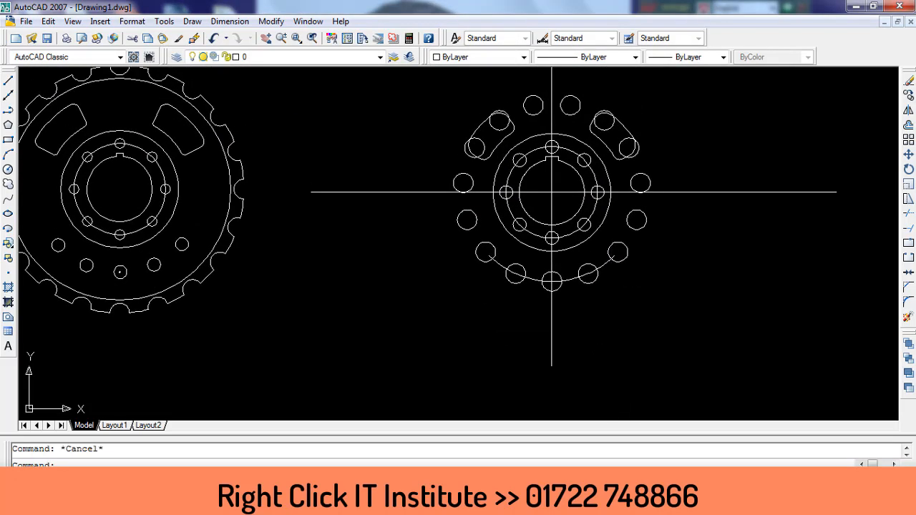
click(646, 220)
key(Delete)
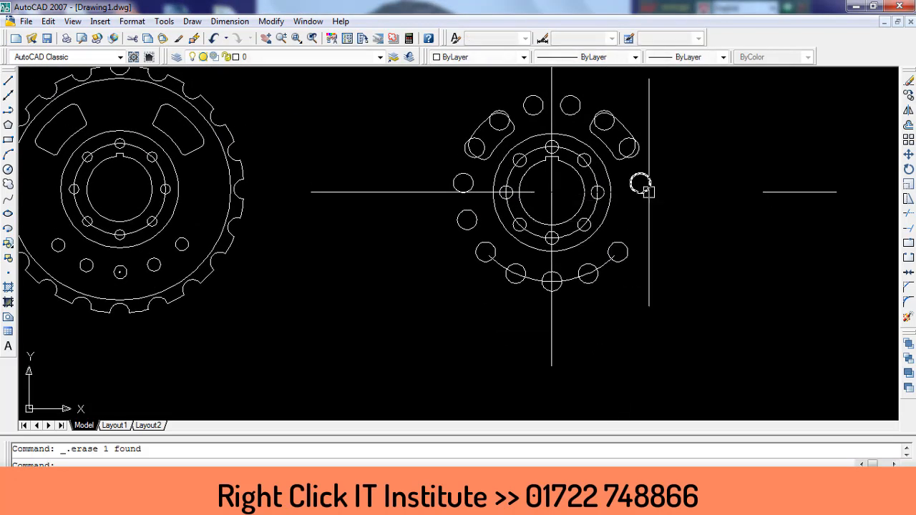
click(649, 183)
key(Delete)
click(621, 143)
key(Delete)
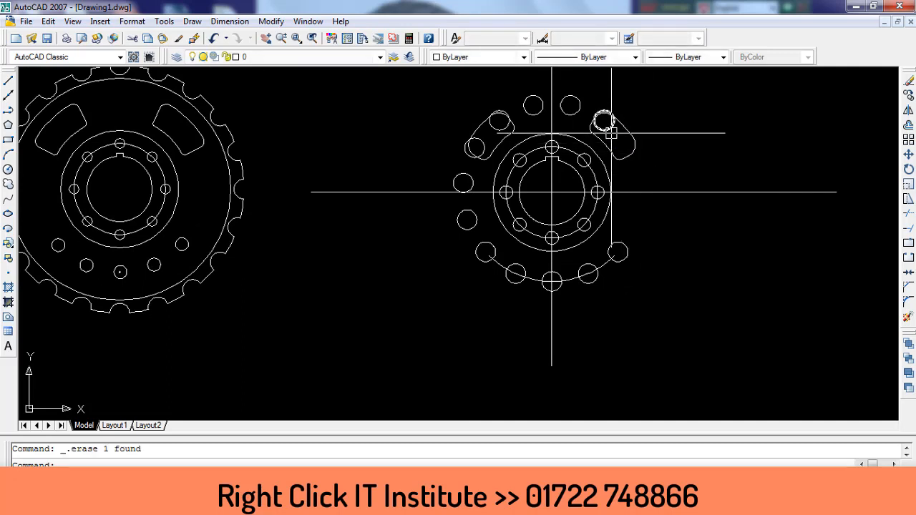
click(587, 108)
click(562, 110)
key(Delete)
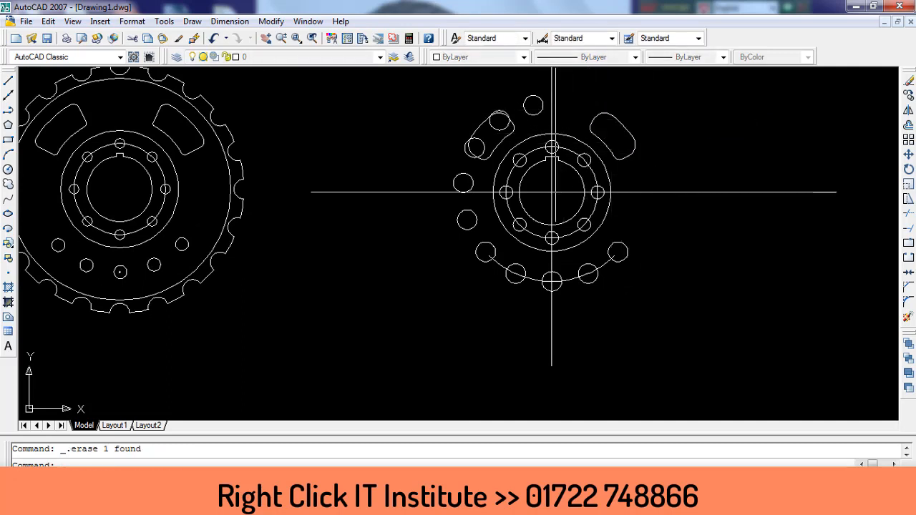
Erase the four arrayed circles on the upper left of the hub, from the top down to the horizontal centre line
click(536, 100)
key(Delete)
click(496, 127)
key(Delete)
click(475, 147)
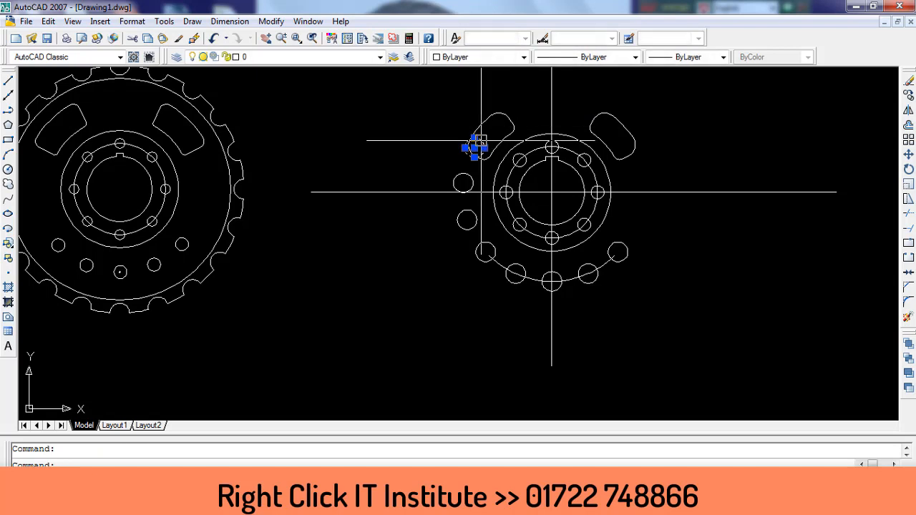
key(Delete)
click(462, 180)
key(Delete)
click(457, 211)
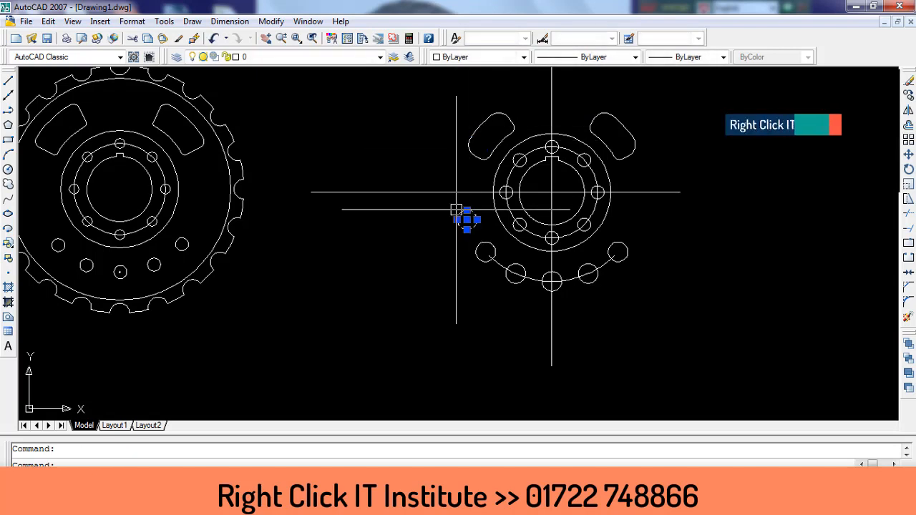
key(Escape)
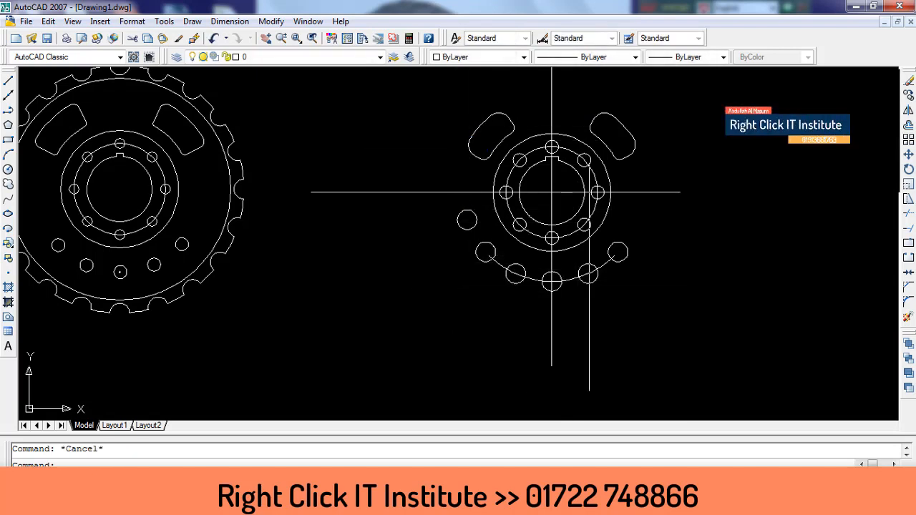
Erase the remaining extra circle just below the left horizontal centre line and the lower guide arc through the five holes
scroll(605, 270, up, 2)
click(426, 168)
click(364, 230)
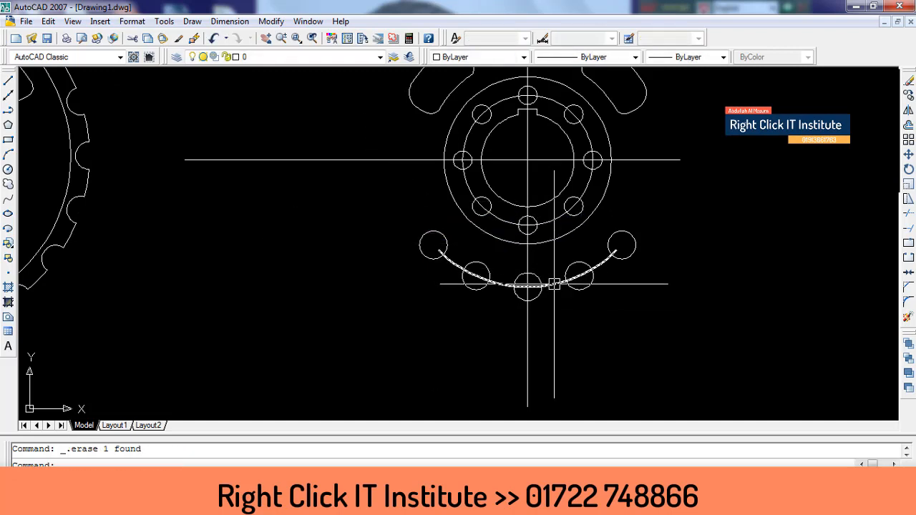
click(553, 284)
key(Delete)
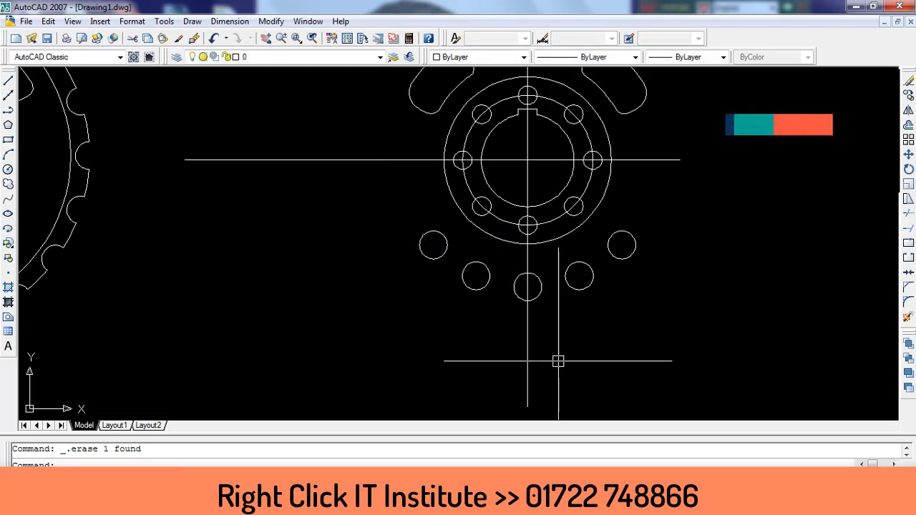
Draw a circle of radius 17 centred on the hub
scroll(559, 362, down, 3)
middle_drag(559, 362, 565, 327)
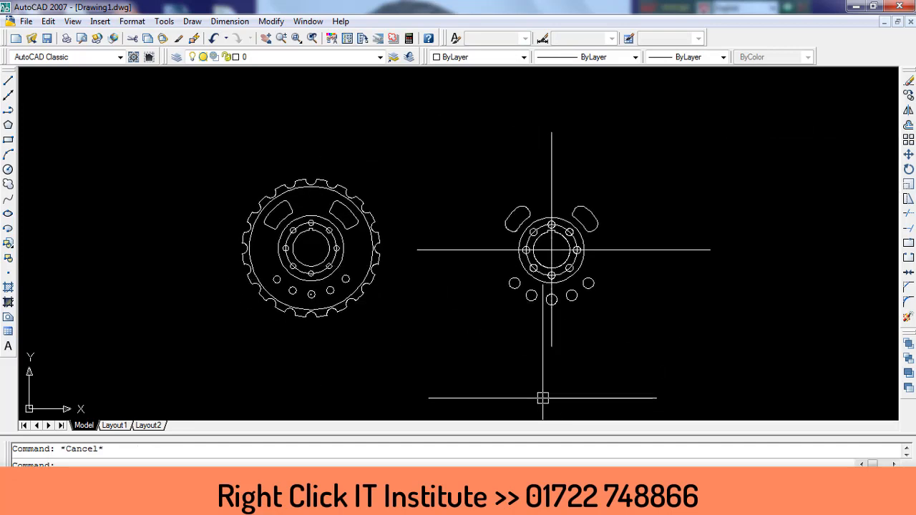
text(c)
key(Return)
scroll(552, 258, up, 2)
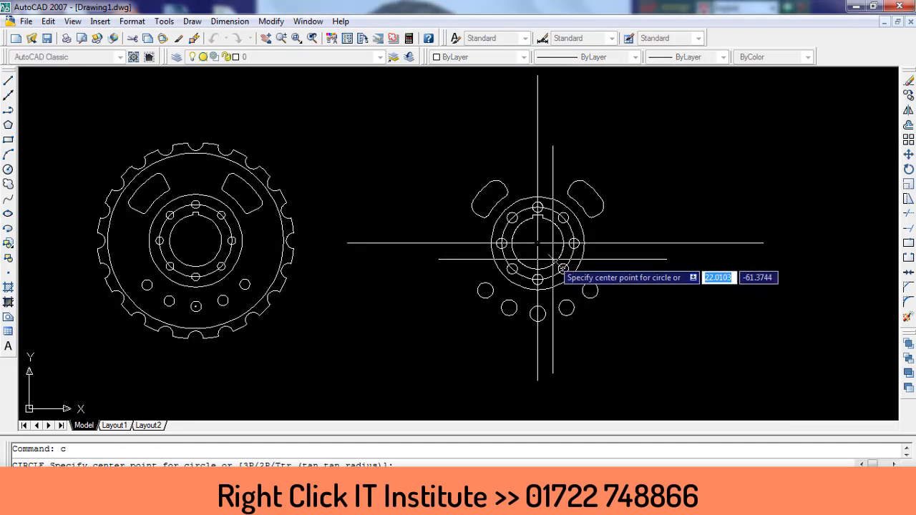
click(538, 243)
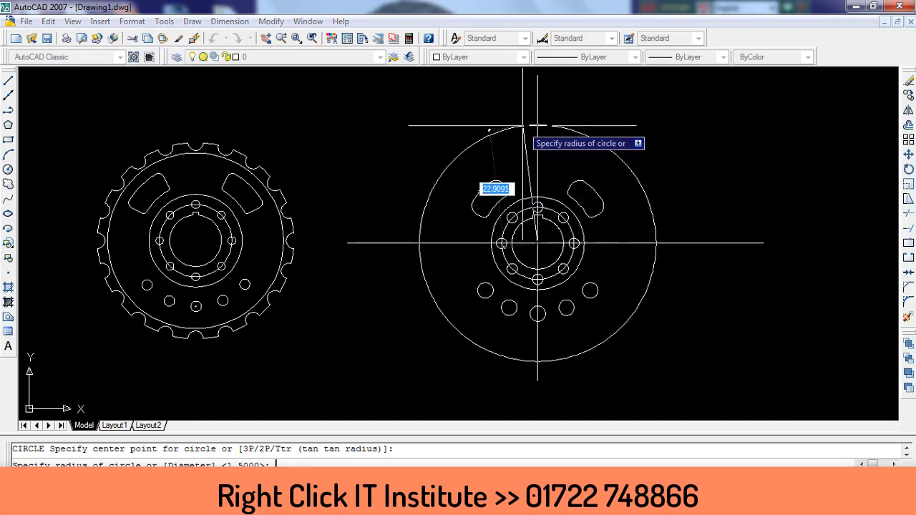
text(17)
key(Return)
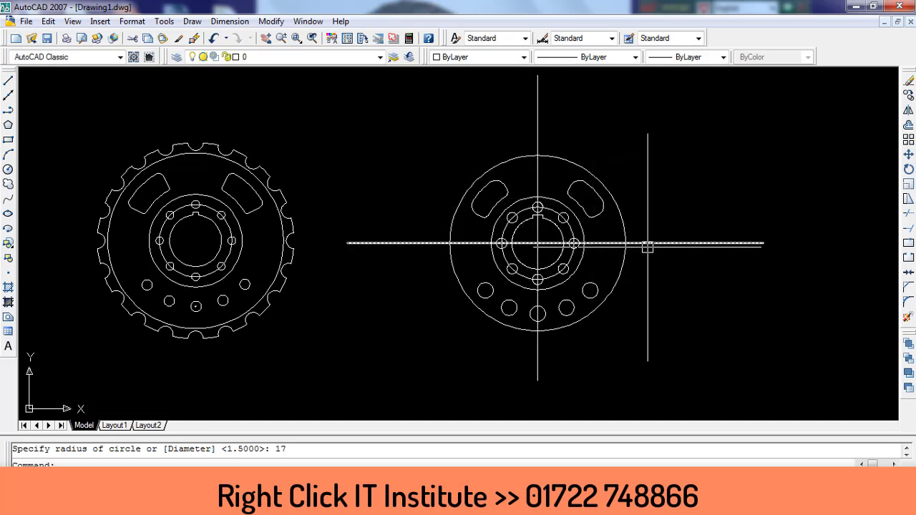
Draw a second concentric circle of radius 19 on the hub centre for the outer rim
text(c)
key(Return)
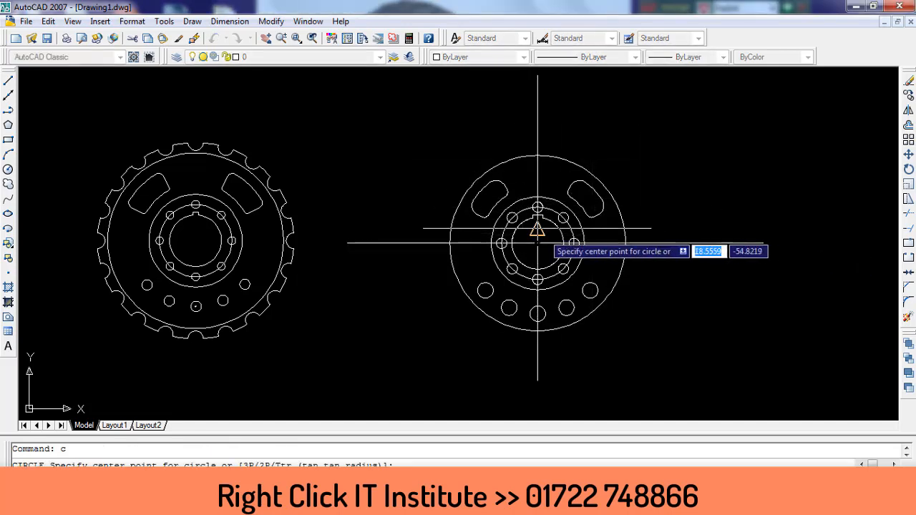
click(538, 243)
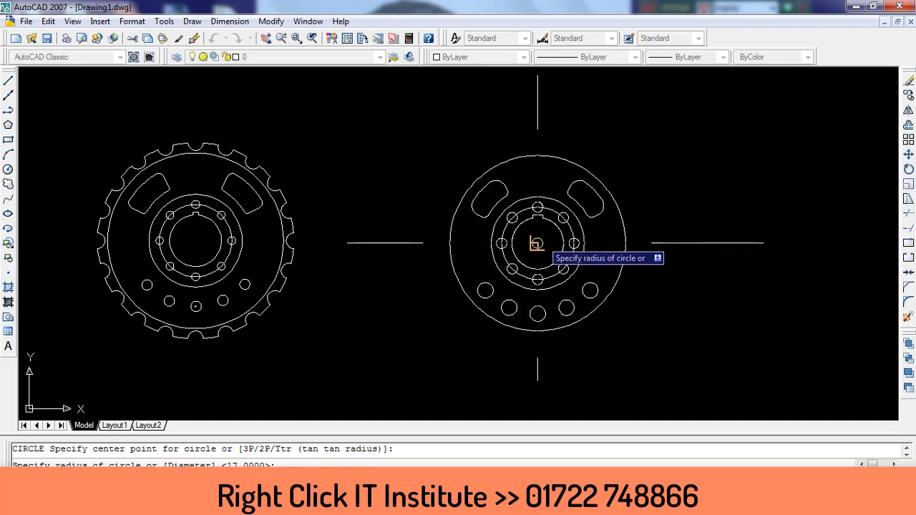
text(19)
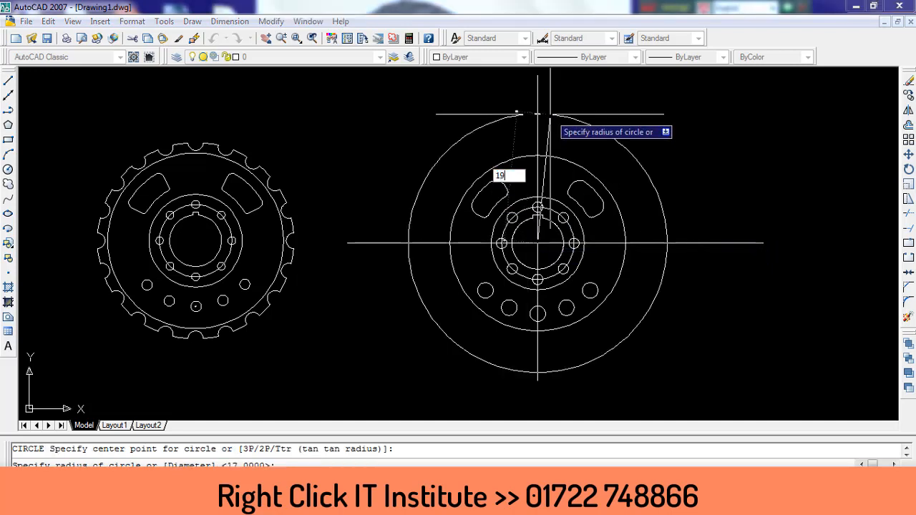
key(Return)
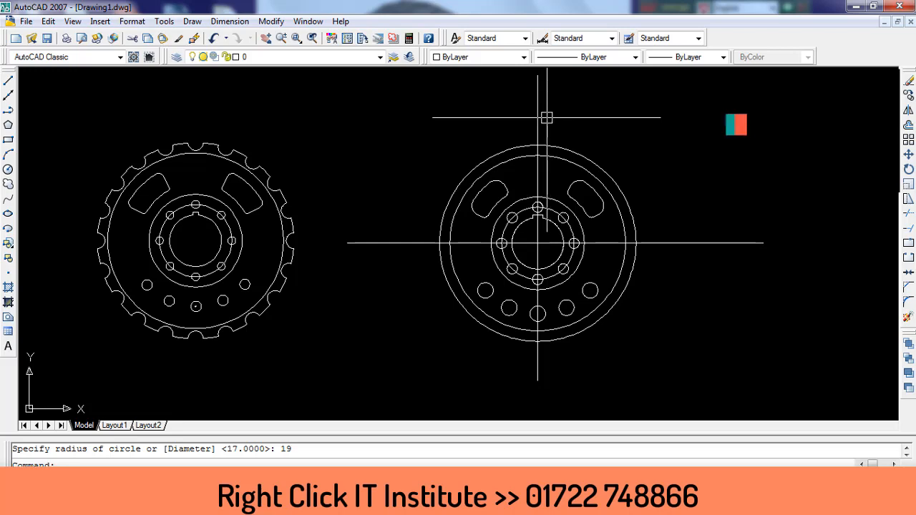
key(Escape)
Erase the vertical and horizontal centre lines of the new gear
click(475, 123)
key(Delete)
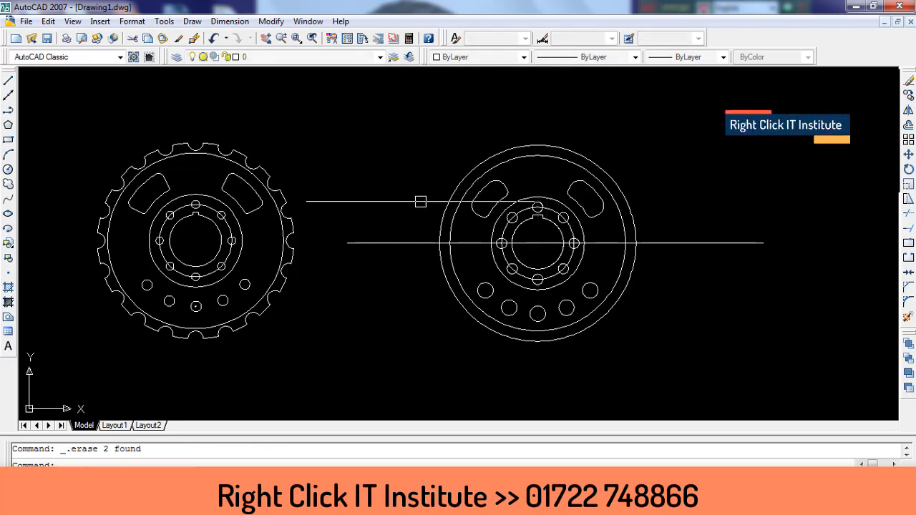
click(407, 204)
click(385, 299)
key(Delete)
Draw a circle of radius 1 centred on the top quadrant of the outer rim circle
scroll(564, 219, up, 3)
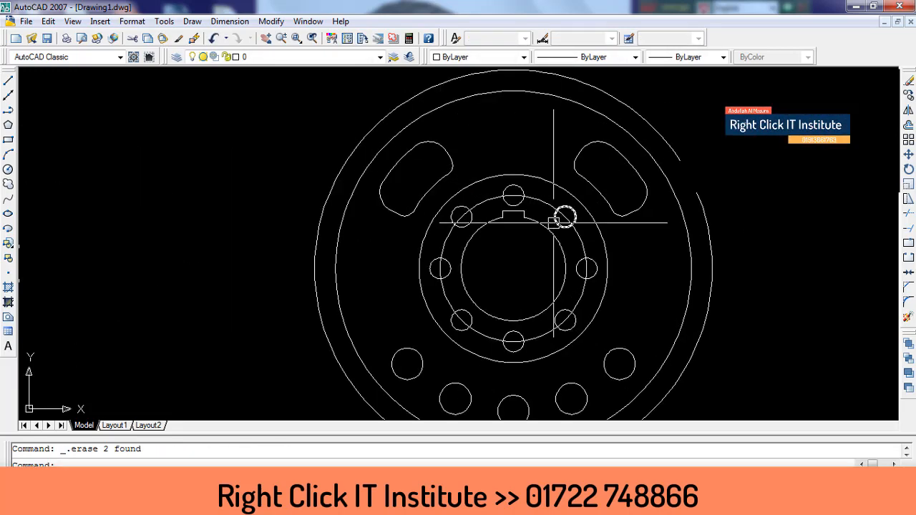
scroll(556, 245, down, 2)
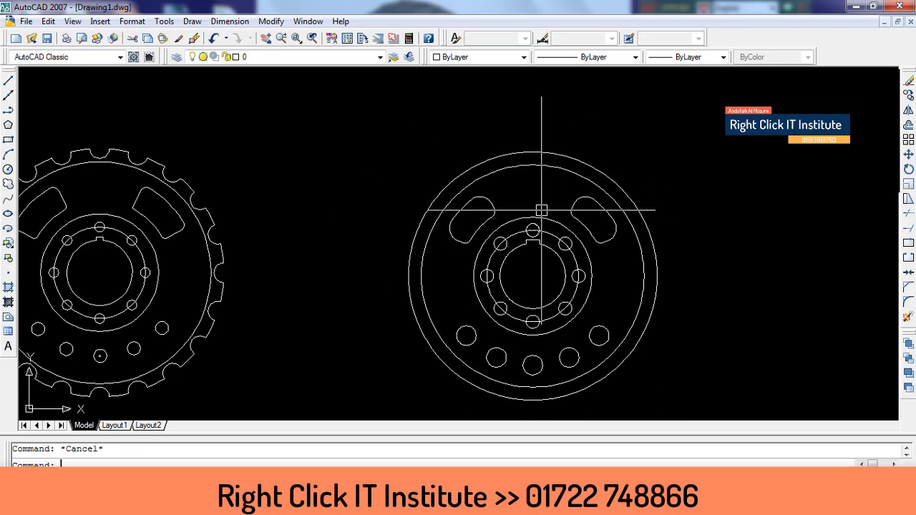
text(c)
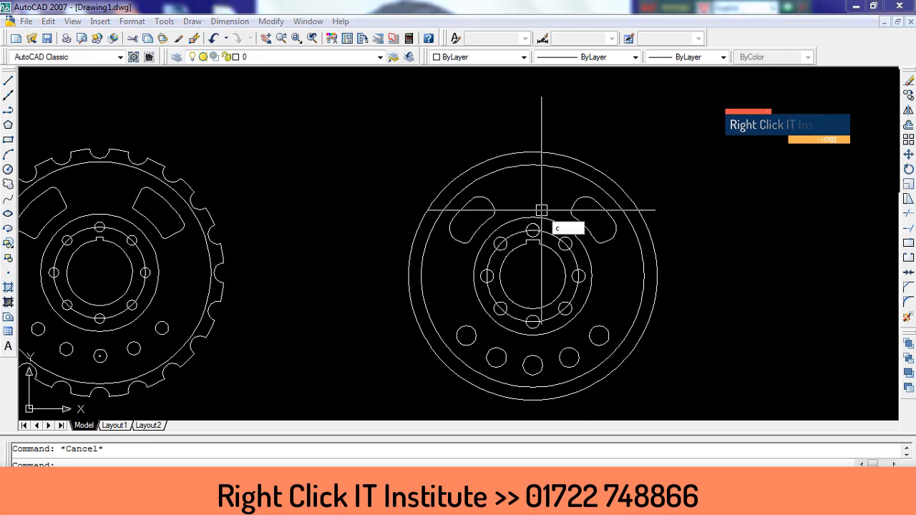
key(Return)
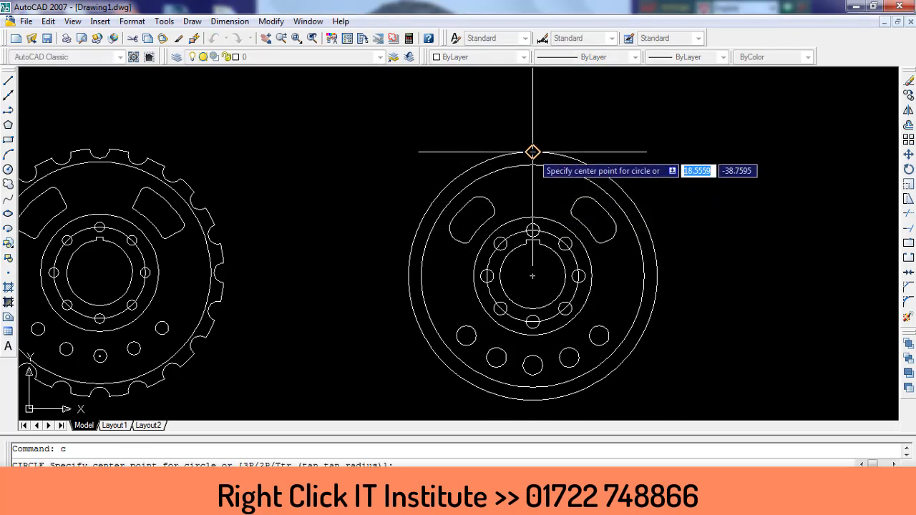
click(532, 152)
text(1)
key(Return)
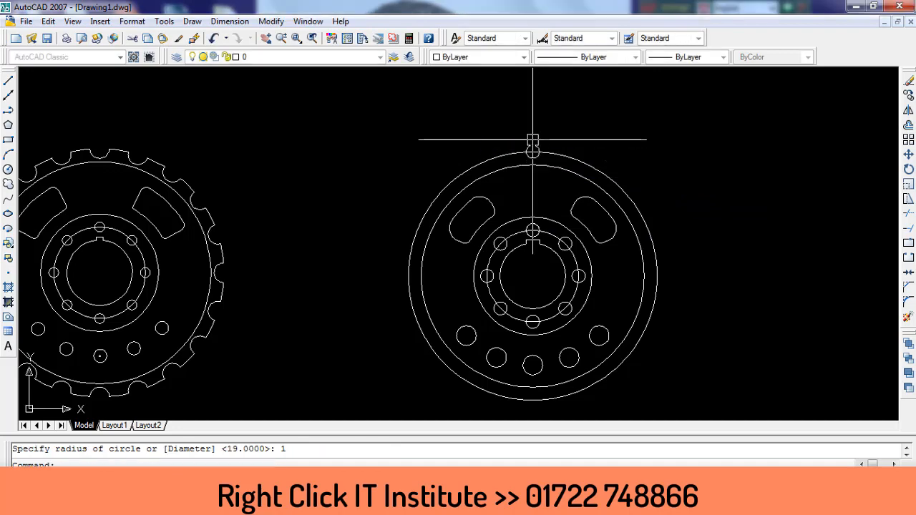
Trim away the part of the small top circle that lies outside the outer rim, leaving the lower notch arc
scroll(531, 147, up, 5)
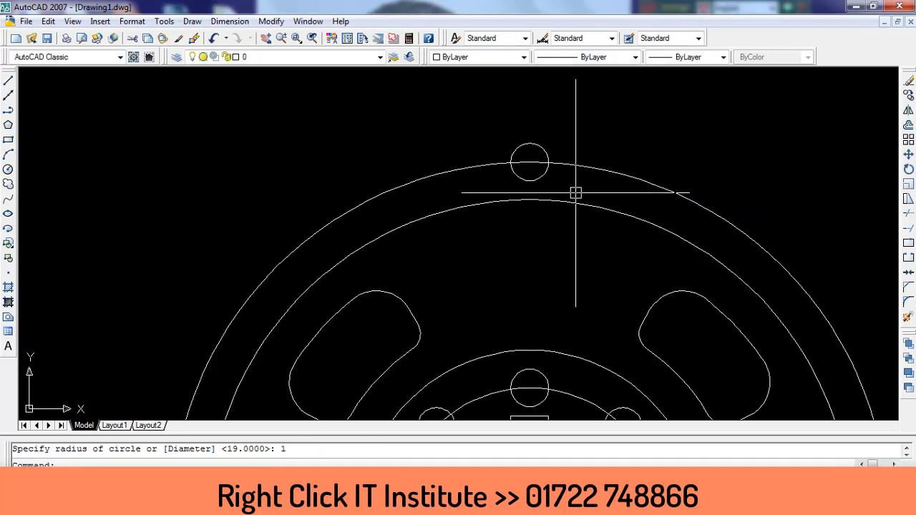
text(tr)
key(Return)
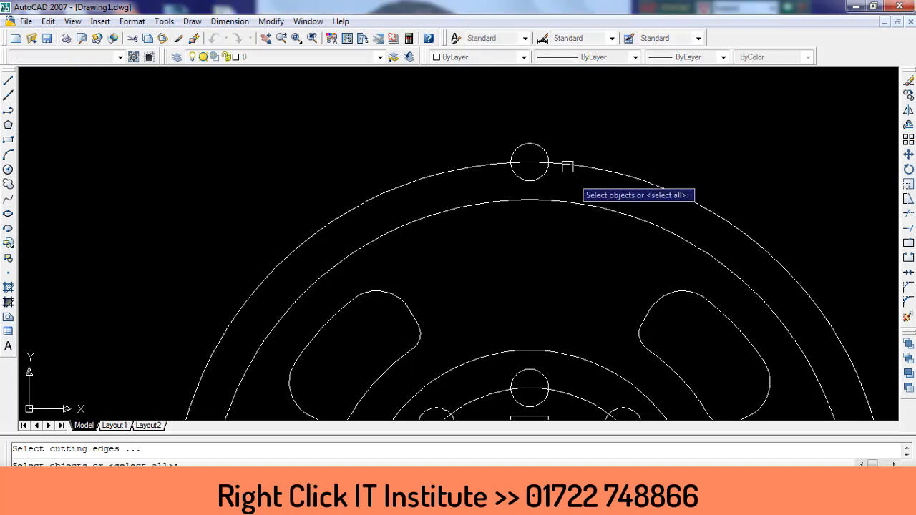
key(Return)
click(528, 146)
scroll(608, 143, down, 5)
key(Escape)
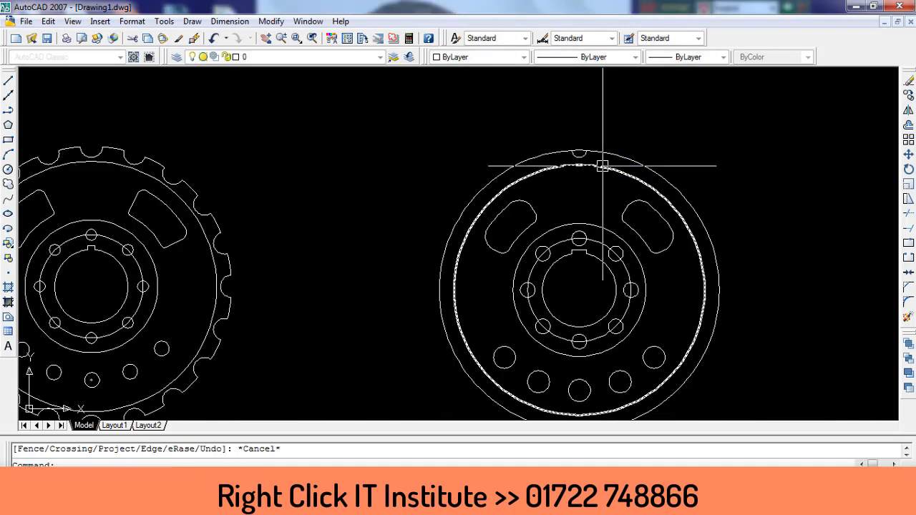
Create a polar array of the top notch arc around the hub centre with 28 items filling 360 degrees
text(a)
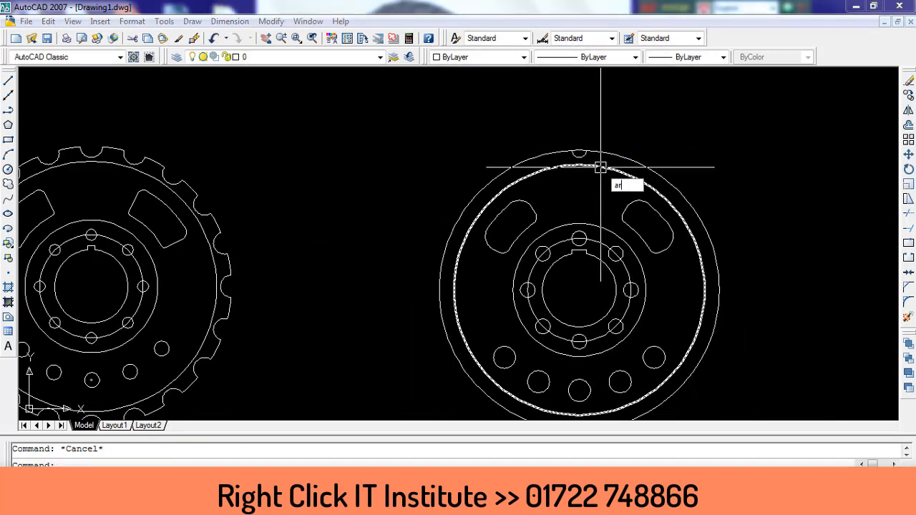
text(r)
key(Return)
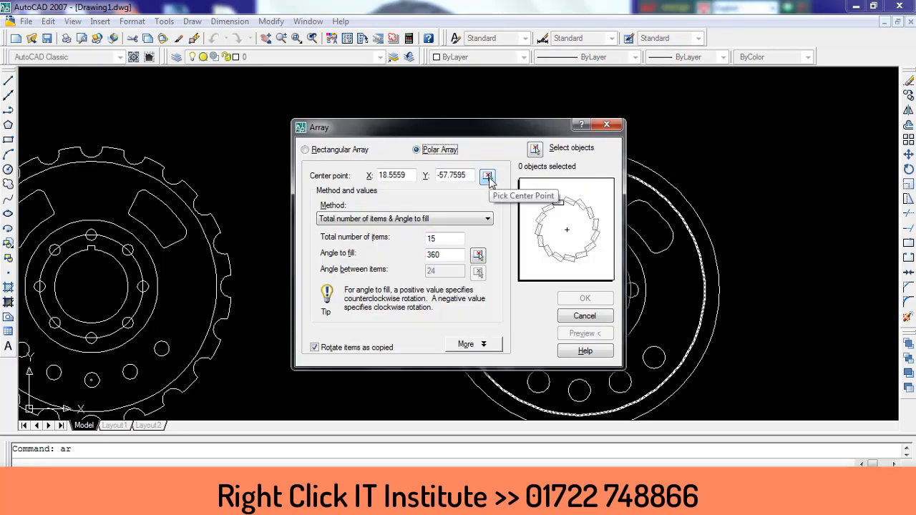
click(487, 178)
click(581, 293)
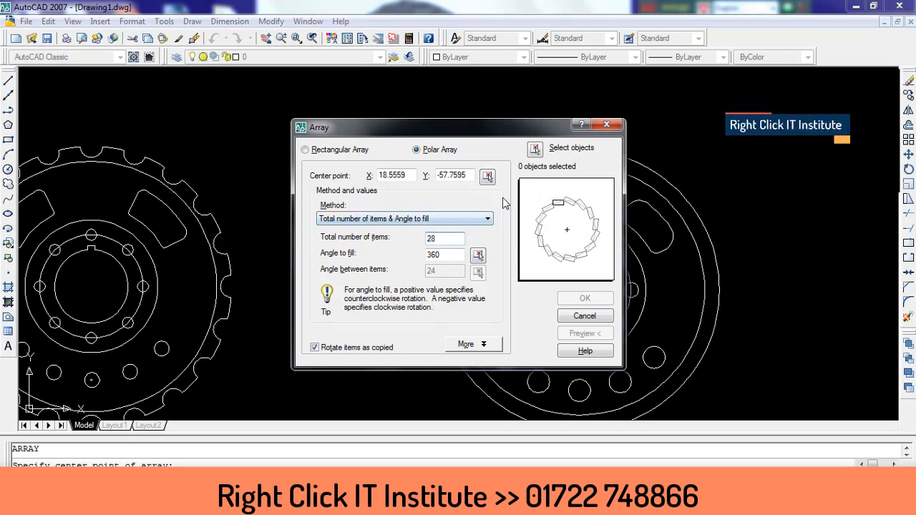
click(535, 150)
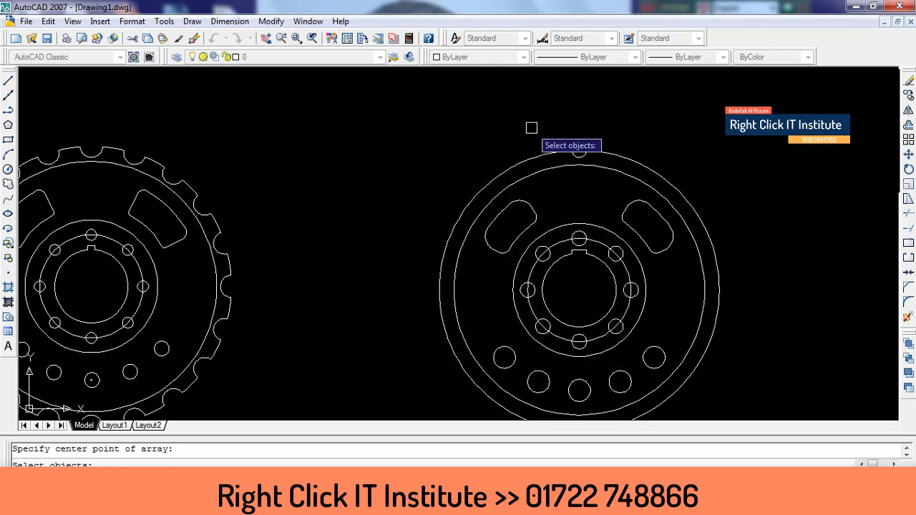
click(608, 170)
key(Return)
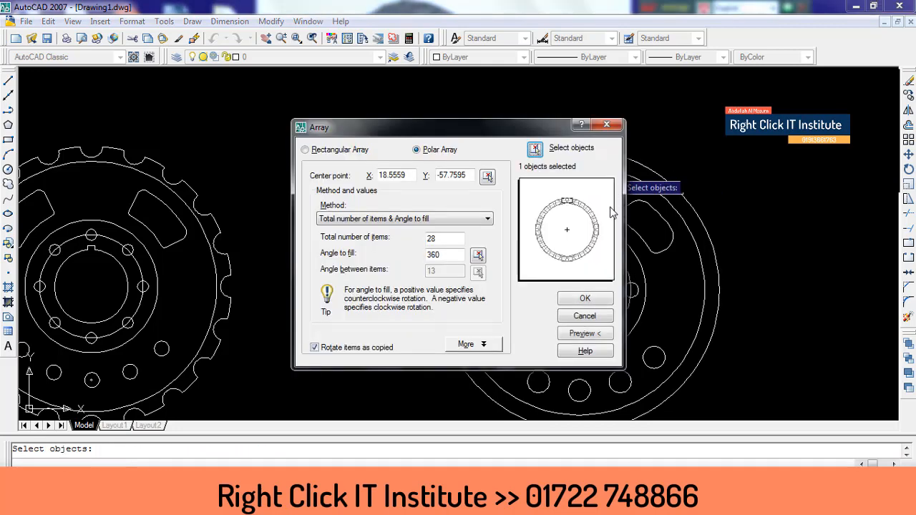
click(584, 299)
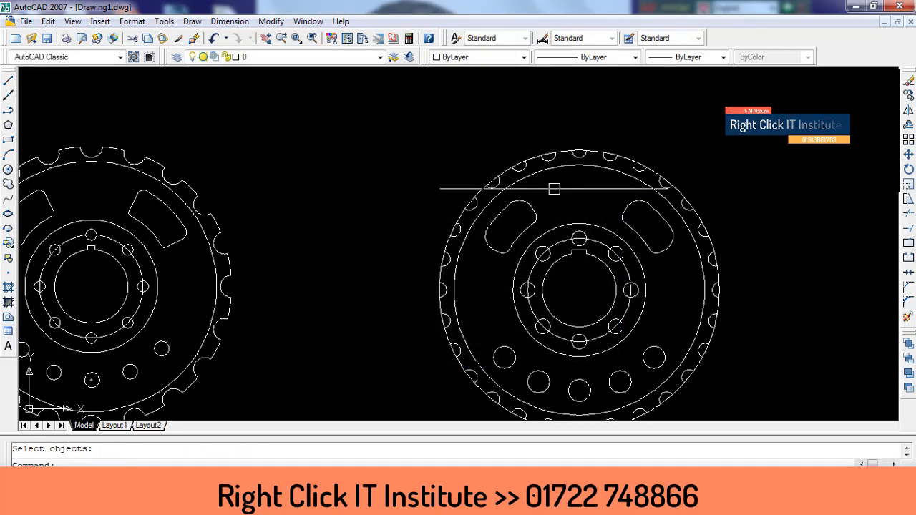
Trim the outer rim circle across the notch openings from the top notch through the upper-left quarter to the leftmost notch
scroll(554, 188, up, 3)
text(tr)
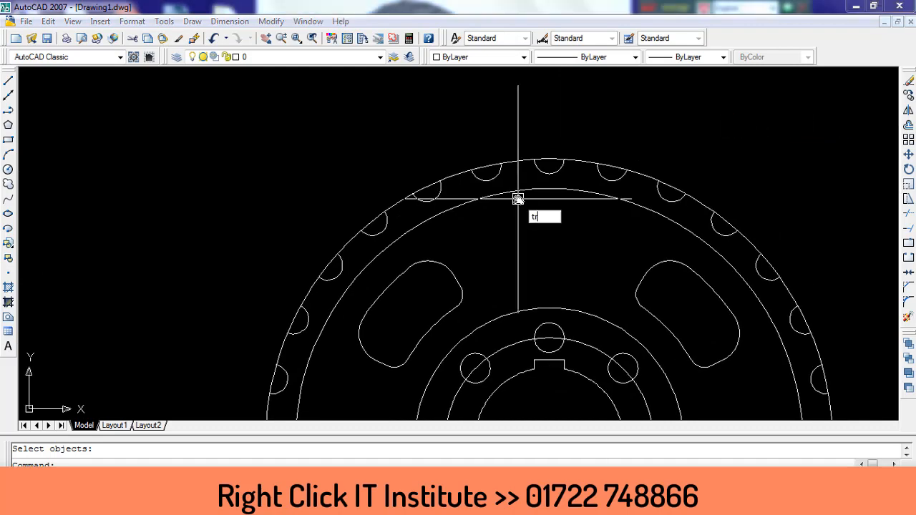
key(Return)
key(Return)
click(551, 156)
click(487, 163)
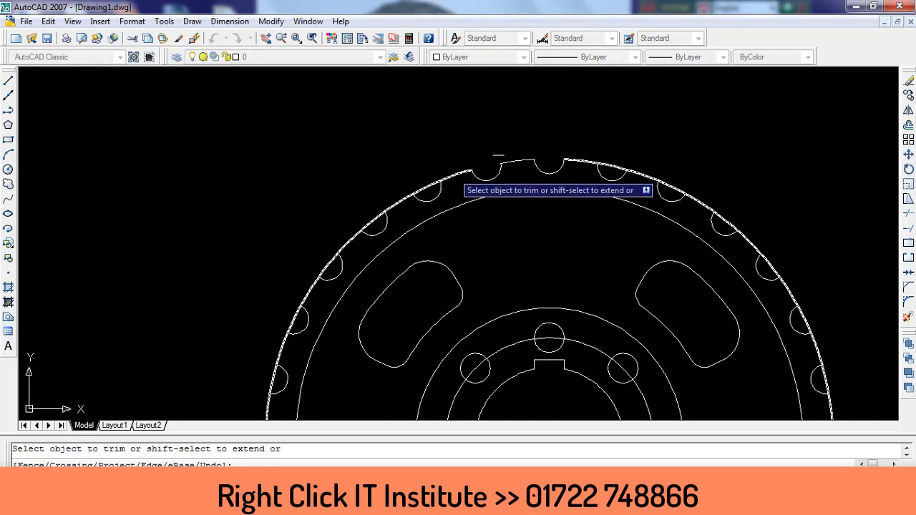
scroll(429, 185, down, 4)
scroll(437, 178, up, 1)
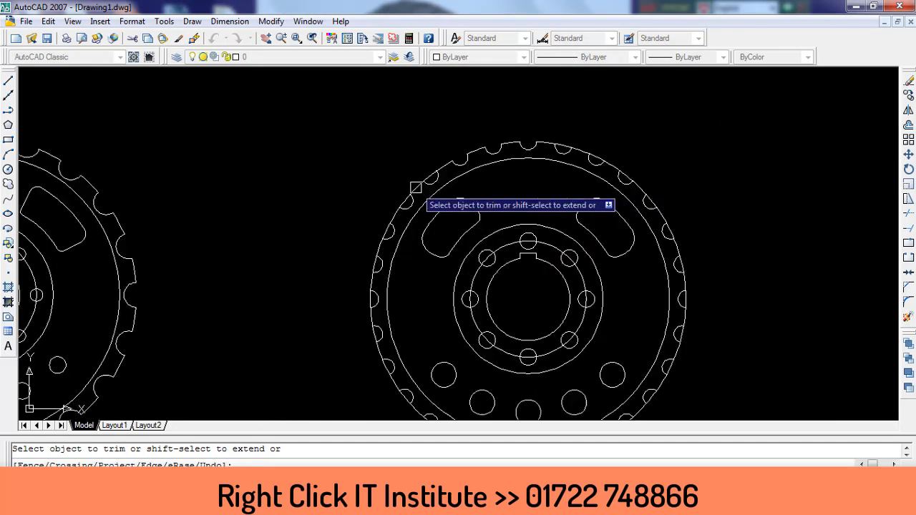
scroll(415, 187, up, 2)
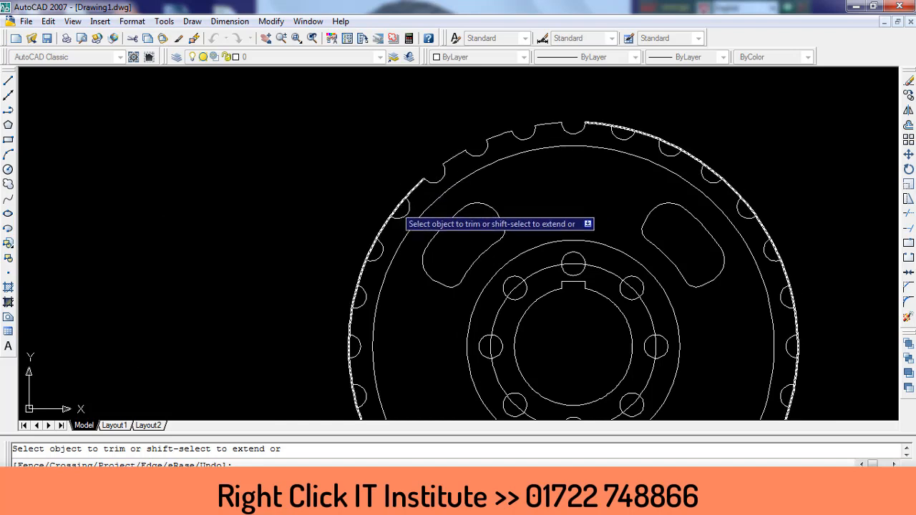
scroll(412, 270, up, 2)
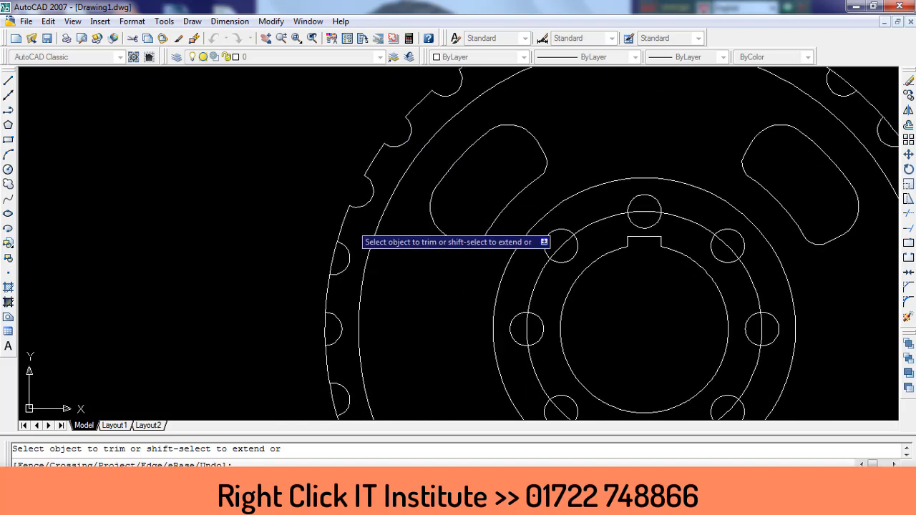
scroll(422, 256, down, 5)
scroll(420, 253, up, 2)
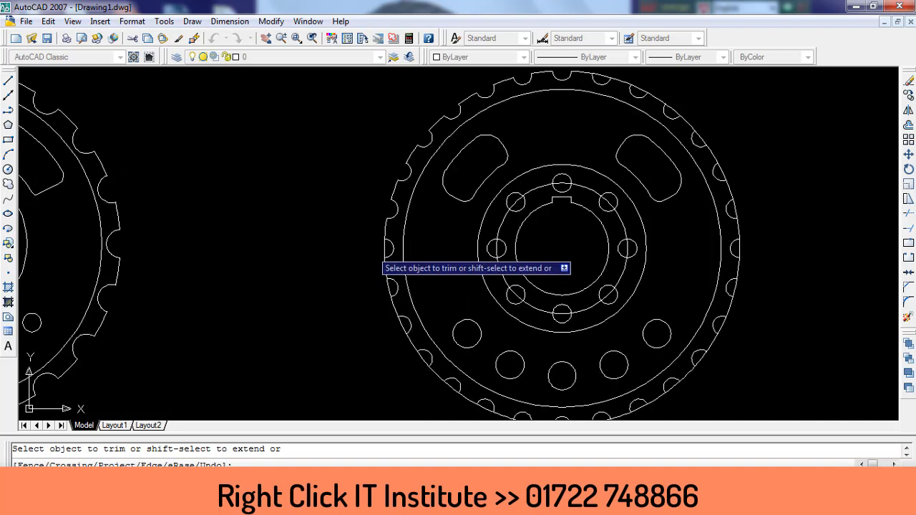
scroll(390, 252, up, 3)
scroll(408, 293, down, 3)
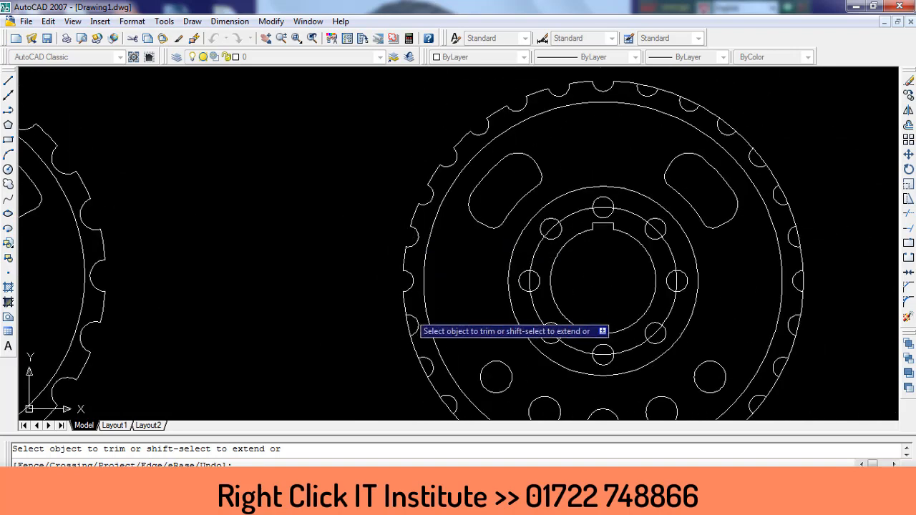
Trim the outer rim across the notch openings along the lower-left quarter of the gear
middle_drag(403, 317, 403, 213)
click(407, 221)
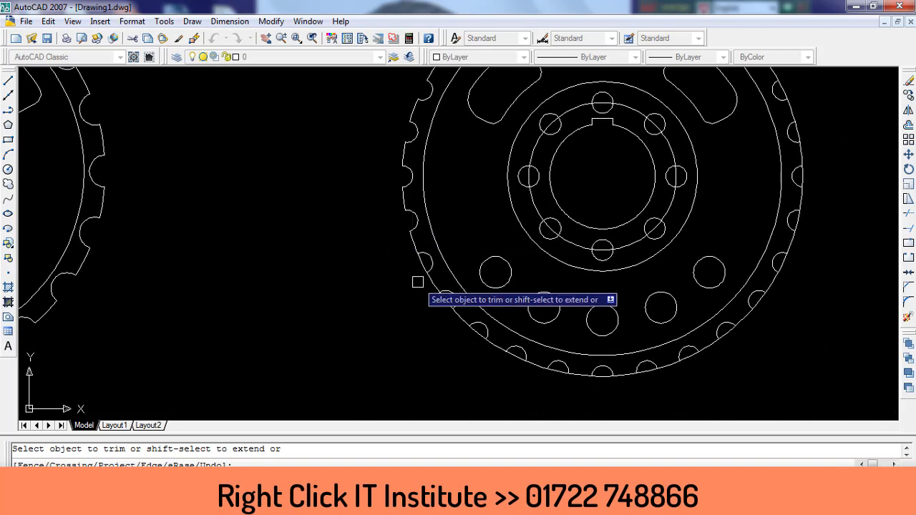
click(422, 259)
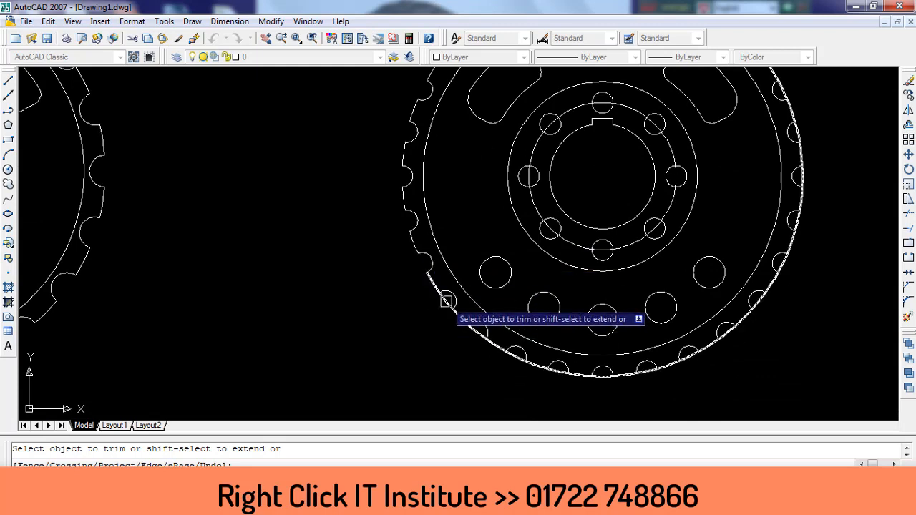
click(447, 301)
click(477, 328)
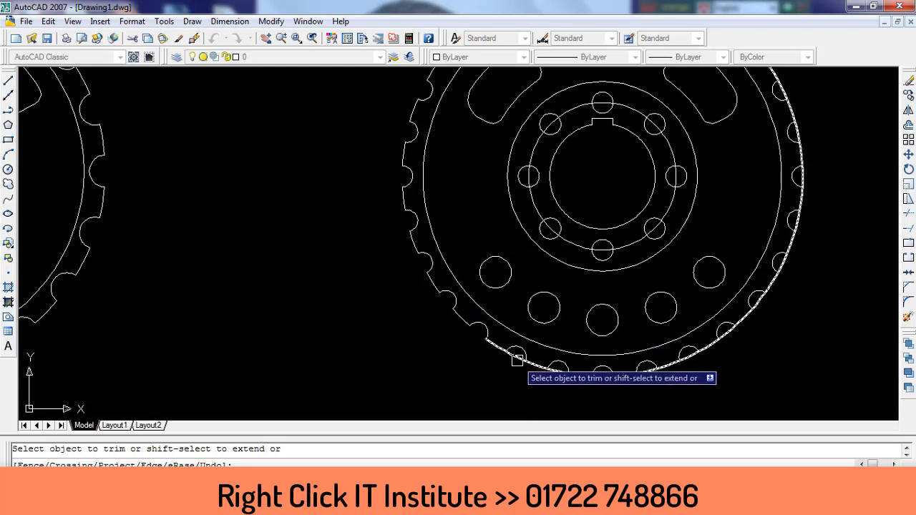
click(517, 359)
click(556, 369)
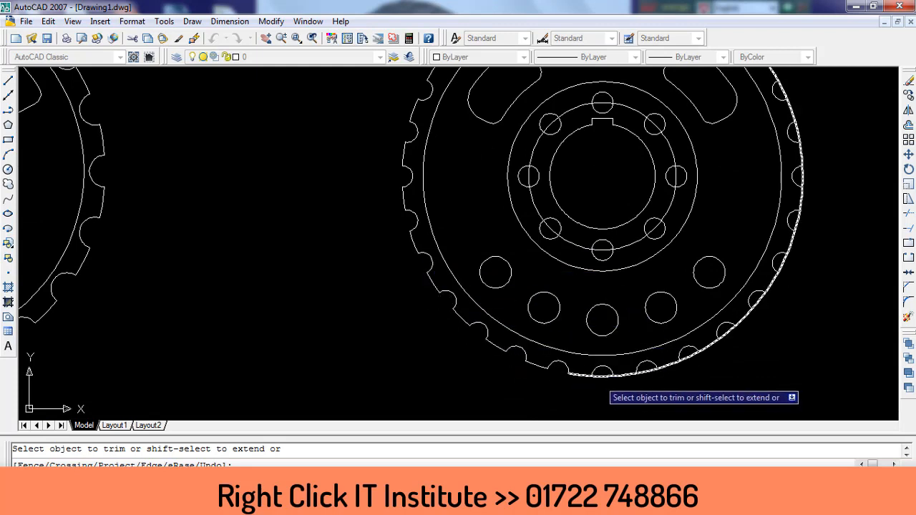
Trim the outer rim across the notch openings from the bottom notch through the lower-right quarter to the rightmost notch
click(648, 375)
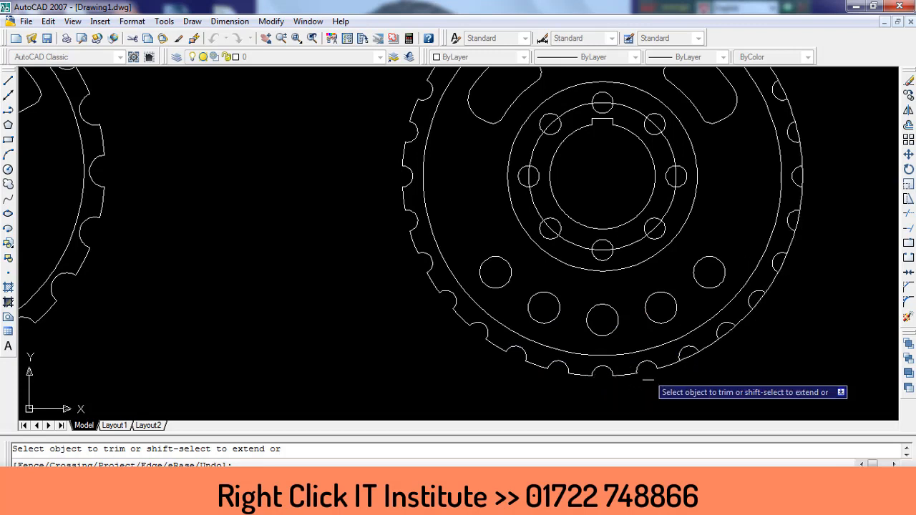
click(693, 359)
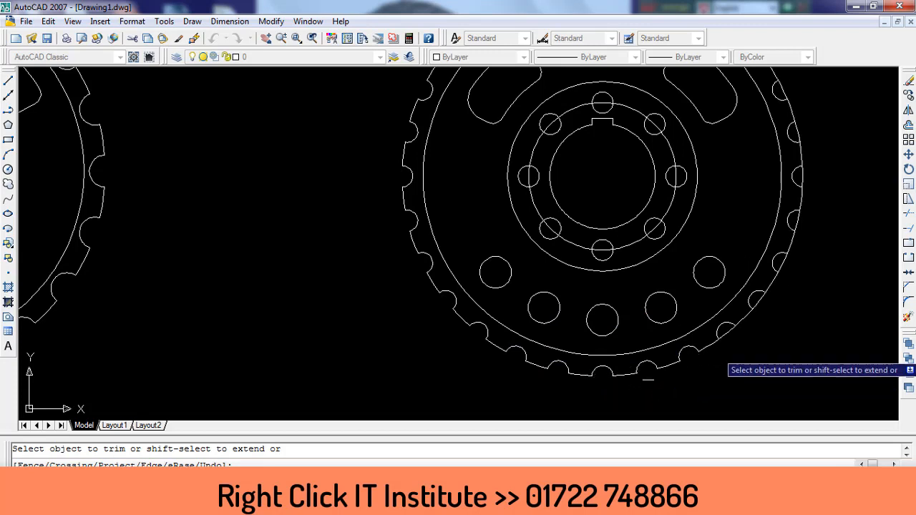
click(738, 341)
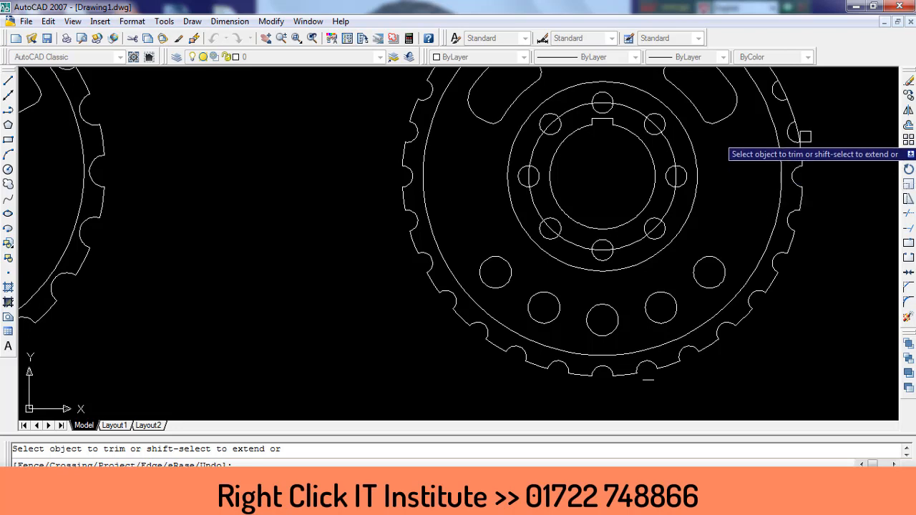
Trim the outer rim across the remaining notch openings along the upper-right quarter of the gear
mouse_move(726, 200)
middle_down()
mouse_move(703, 290)
mouse_move(630, 305)
middle_up()
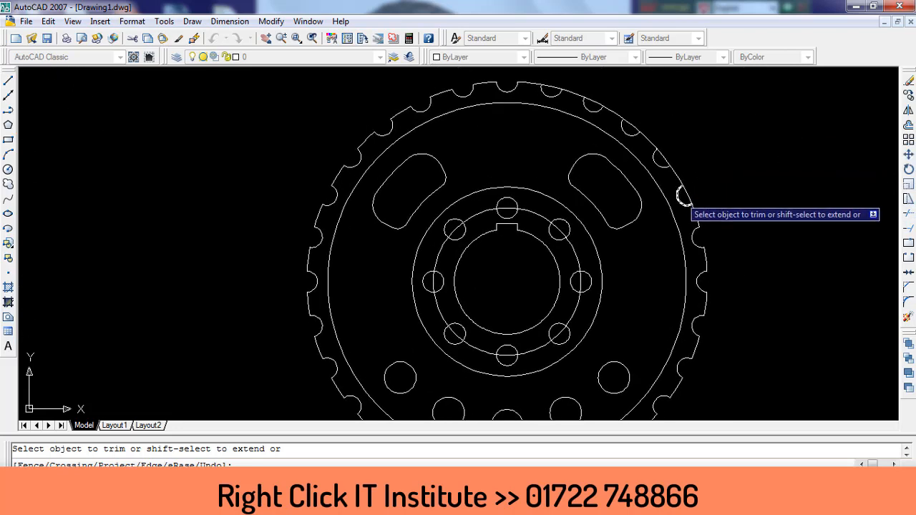
click(667, 155)
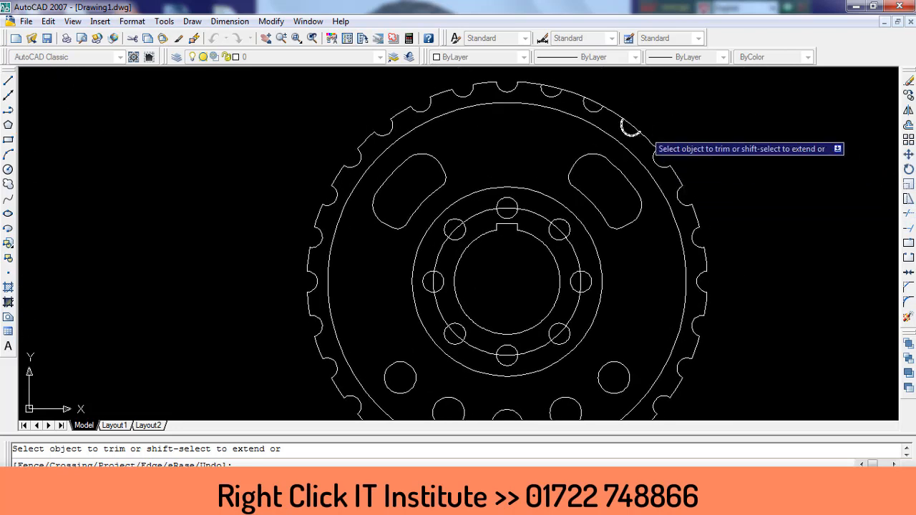
click(633, 121)
click(596, 98)
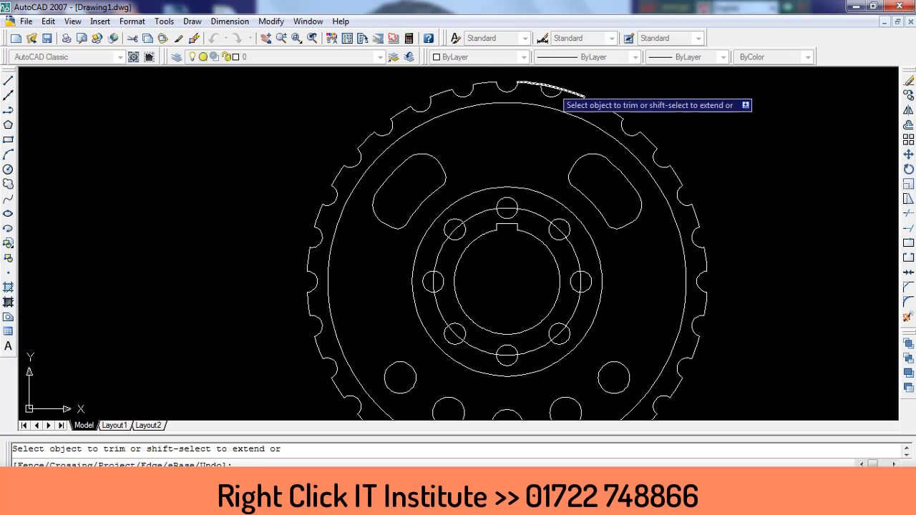
Compare the new notched gear with the original gear beside it
scroll(553, 86, down, 2)
scroll(566, 141, down, 4)
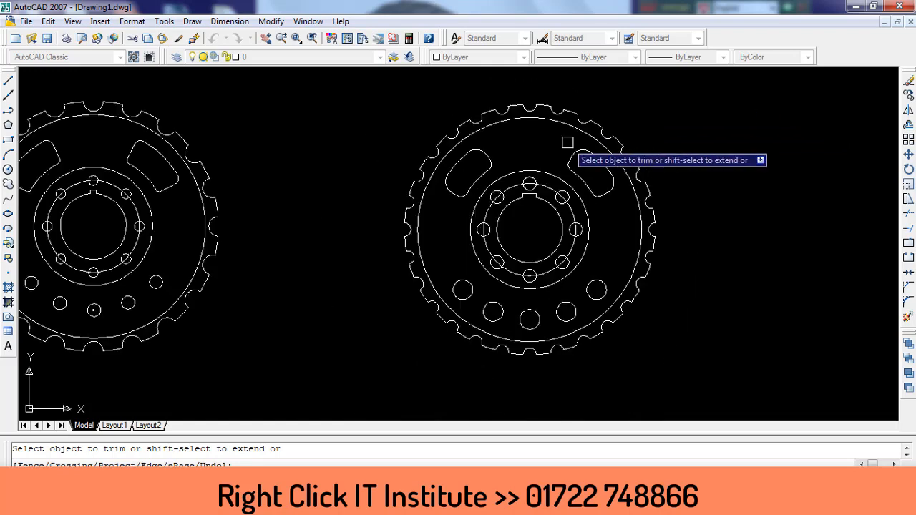
middle_drag(589, 198, 613, 208)
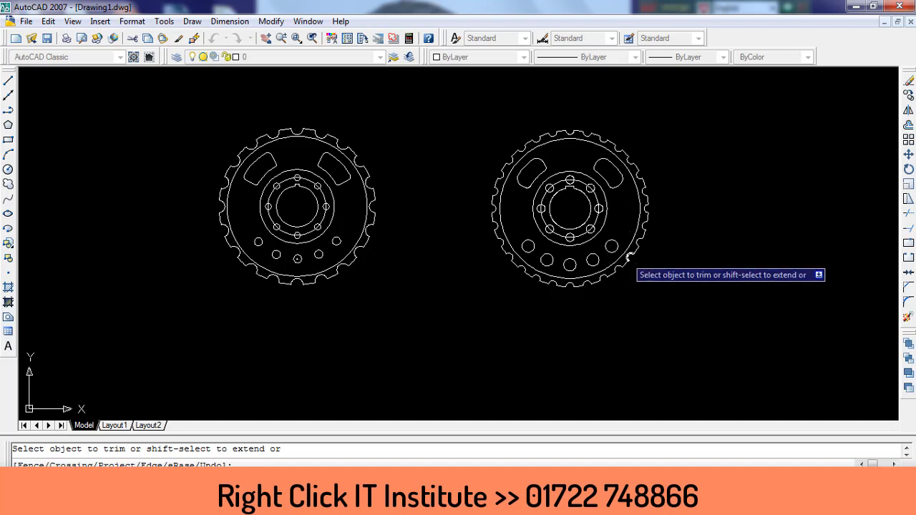
scroll(551, 215, up, 3)
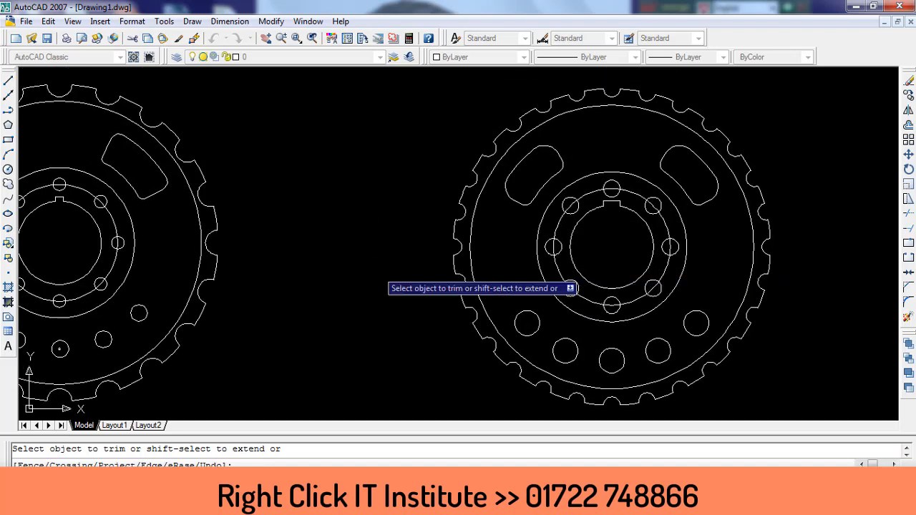
middle_drag(224, 229, 439, 278)
scroll(681, 289, down, 2)
scroll(684, 300, down, 1)
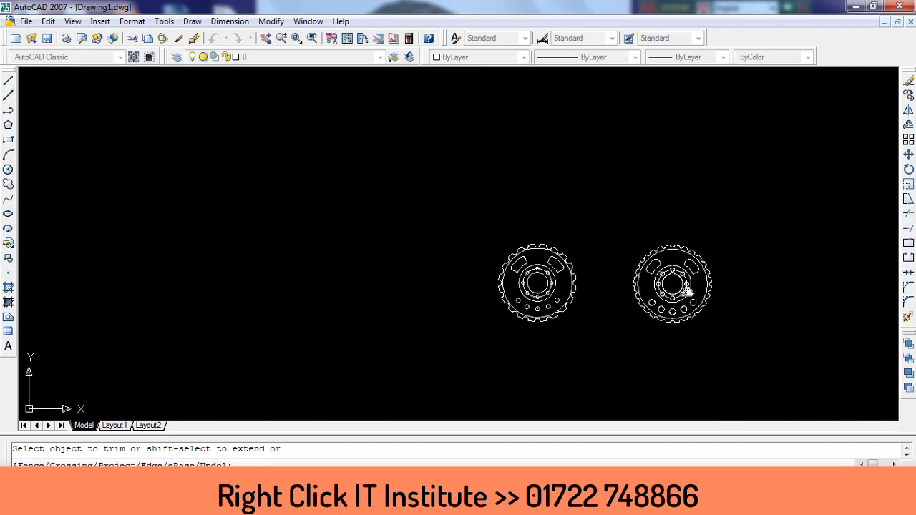